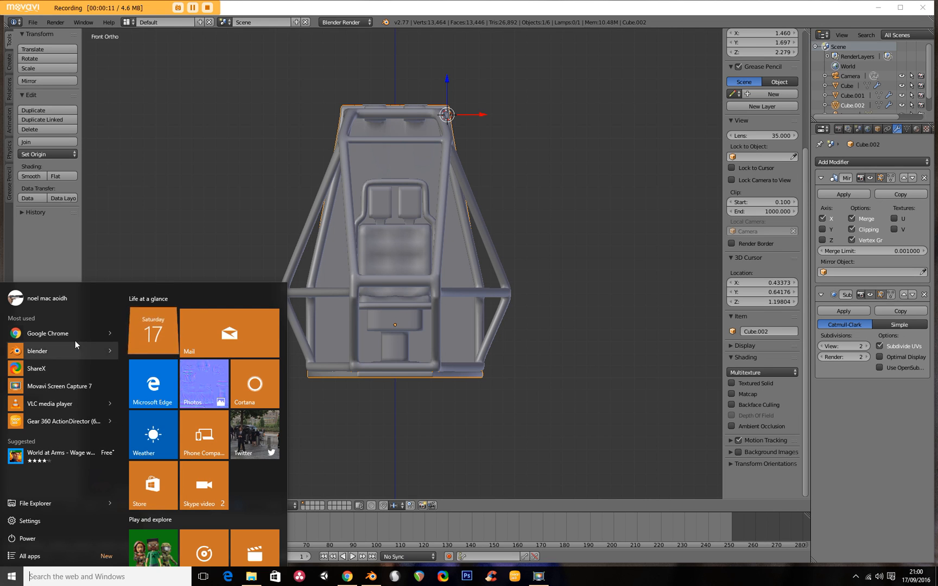
Open the Logitech SetPoint mouse settings from the list of installed programs.
{"action": "left_click", "coordinate": [56, 557]}
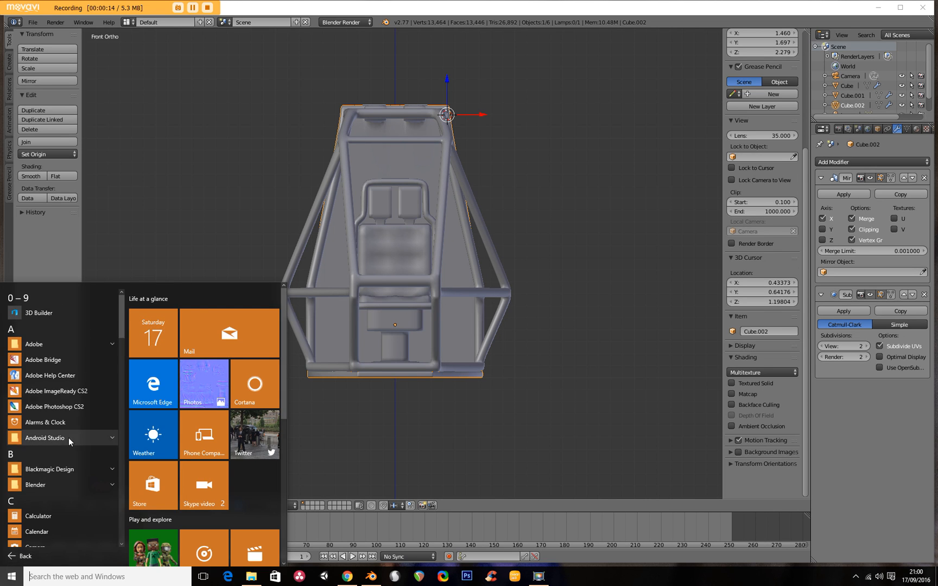
{"action": "scroll", "coordinate": [70, 450], "scroll_direction": "down", "scroll_amount": 5}
{"action": "scroll", "coordinate": [86, 387], "scroll_direction": "down", "scroll_amount": 4}
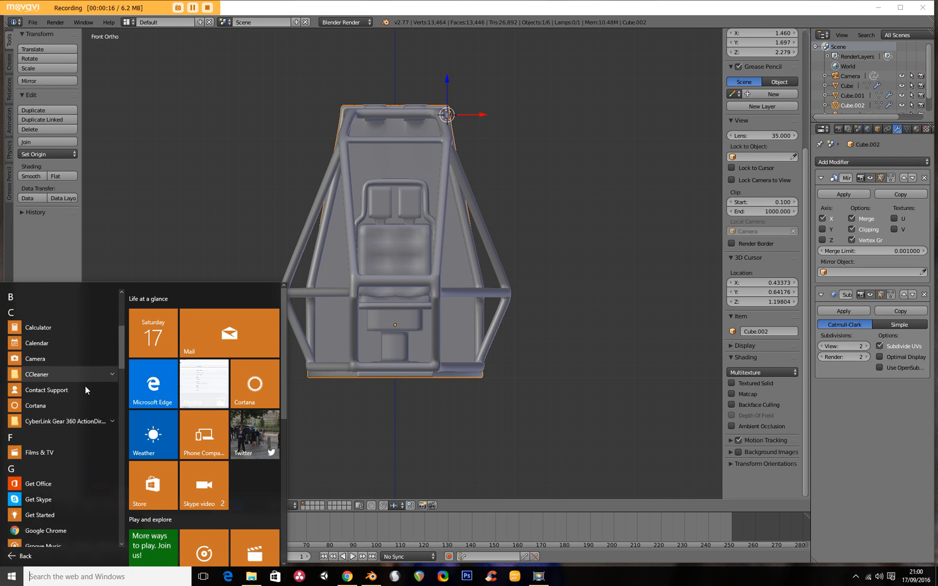
{"action": "scroll", "coordinate": [91, 396], "scroll_direction": "down", "scroll_amount": 1}
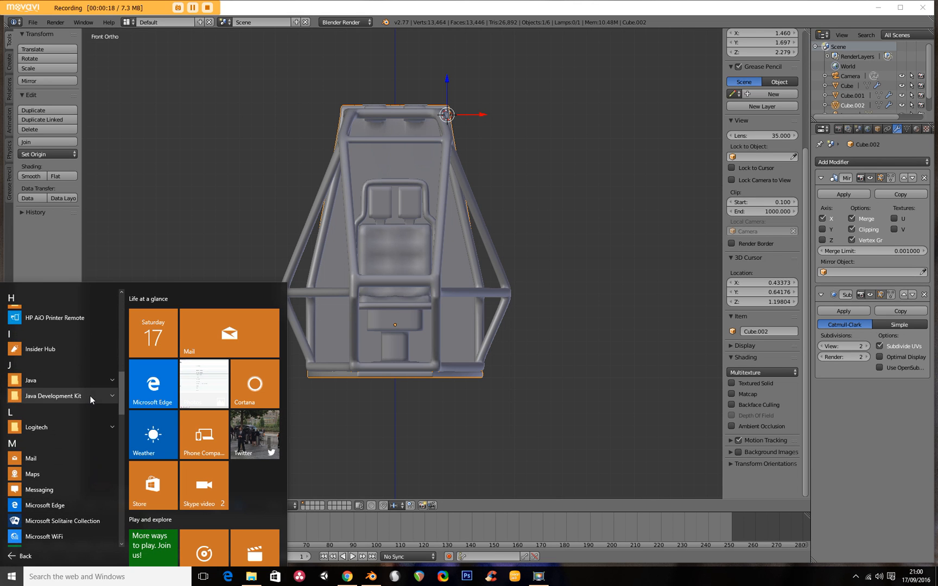
{"action": "left_click", "coordinate": [71, 425]}
{"action": "left_click", "coordinate": [46, 460]}
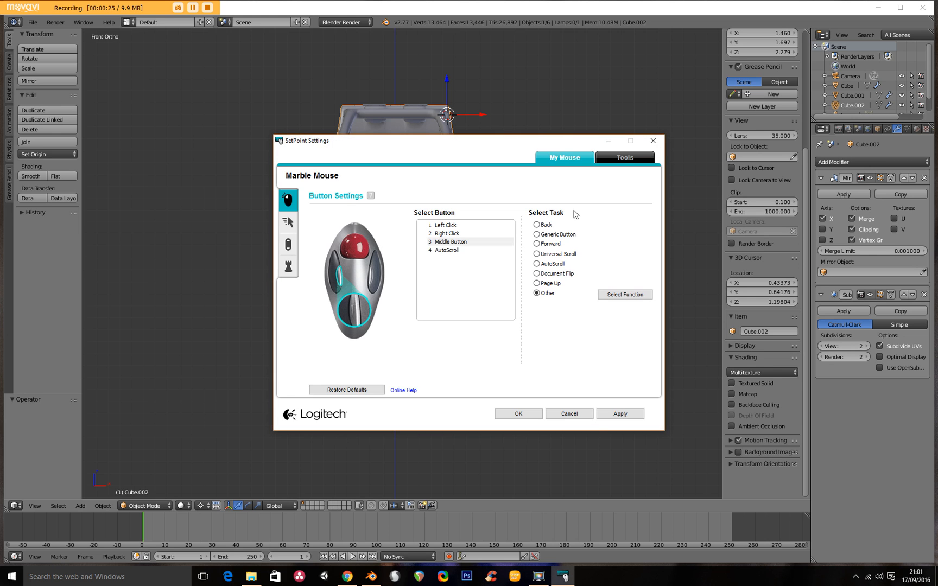
Apply the current task assignment for the Marble Mouse's Middle Button and close the mouse settings.
{"action": "left_click", "coordinate": [466, 244]}
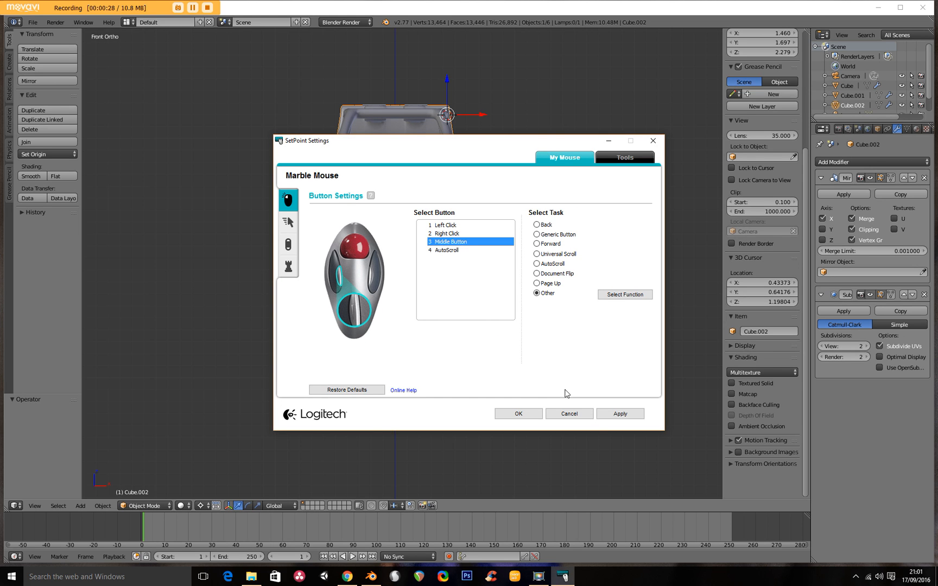
{"action": "left_click", "coordinate": [612, 414]}
{"action": "left_click", "coordinate": [518, 414]}
Return to the cockpit model in the Right Ortho view and add a cube mesh at the 3D cursor.
{"action": "mouse_move", "coordinate": [517, 265]}
{"action": "middle_mouse_down"}
{"action": "mouse_move", "coordinate": [474, 272]}
{"action": "mouse_move", "coordinate": [513, 291]}
{"action": "mouse_move", "coordinate": [520, 268]}
{"action": "middle_mouse_up"}
{"action": "key", "text": "KP_1"}
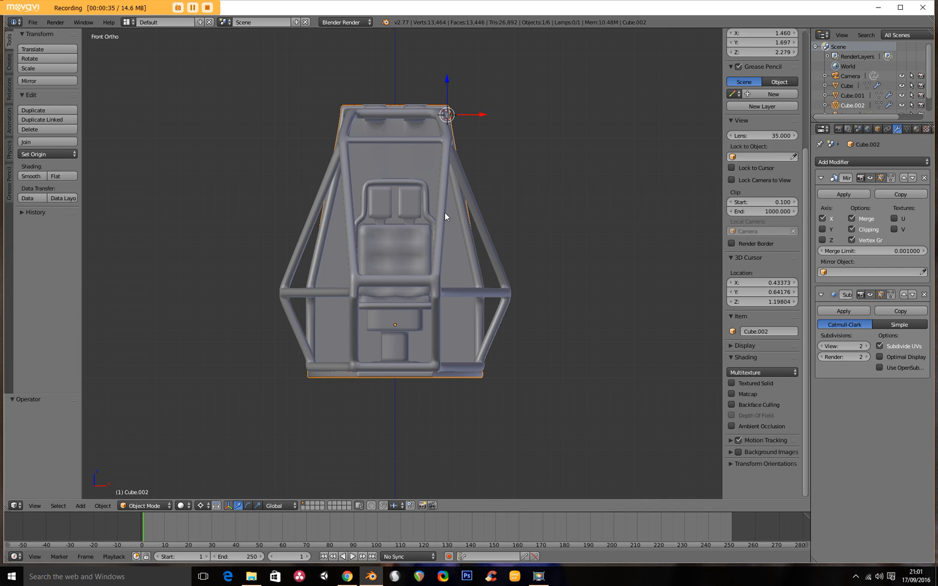
{"action": "middle_click_drag", "start_coordinate": [438, 207], "coordinate": [451, 213], "text": "shift"}
{"action": "key", "text": "KP_3"}
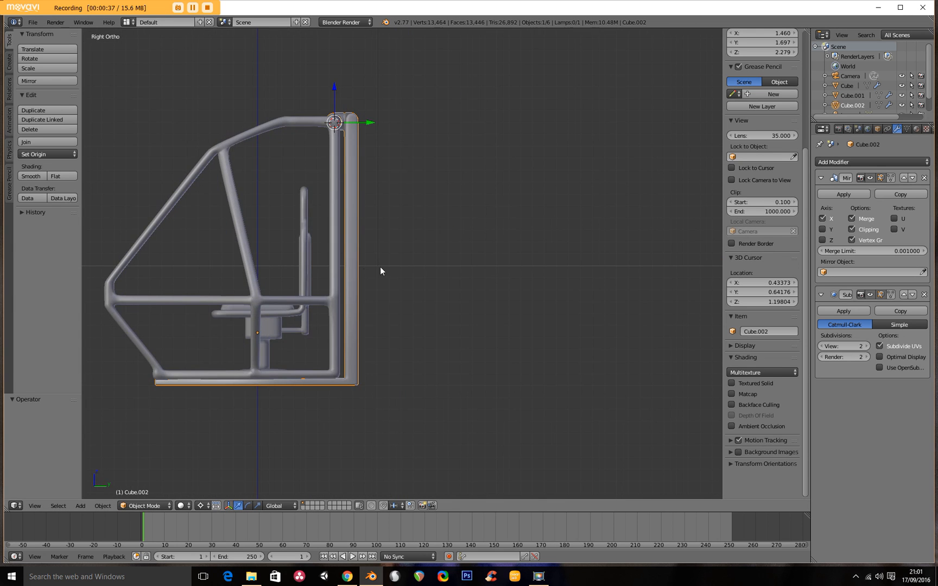
{"action": "middle_click_drag", "start_coordinate": [352, 272], "coordinate": [442, 252], "text": "shift"}
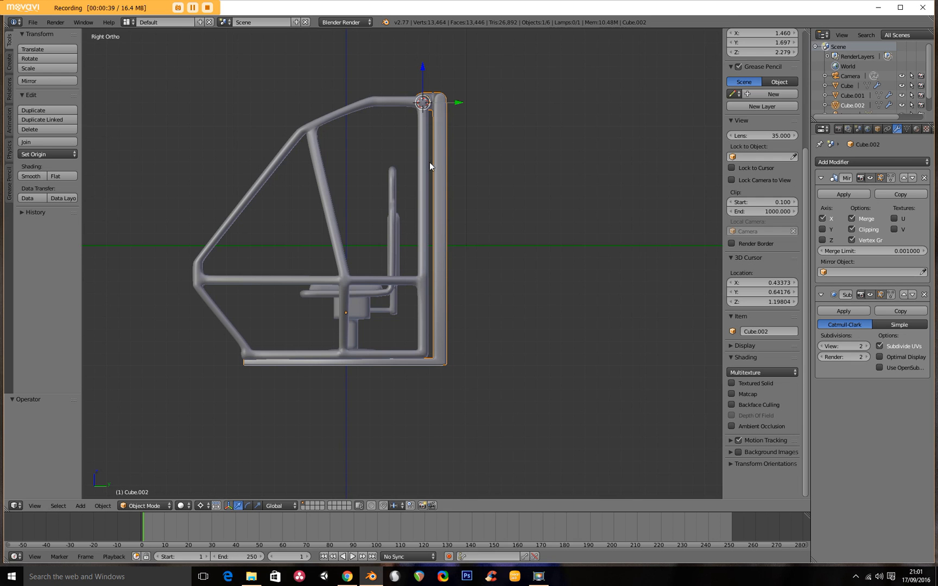
{"action": "scroll", "coordinate": [367, 322], "scroll_direction": "down", "scroll_amount": 2}
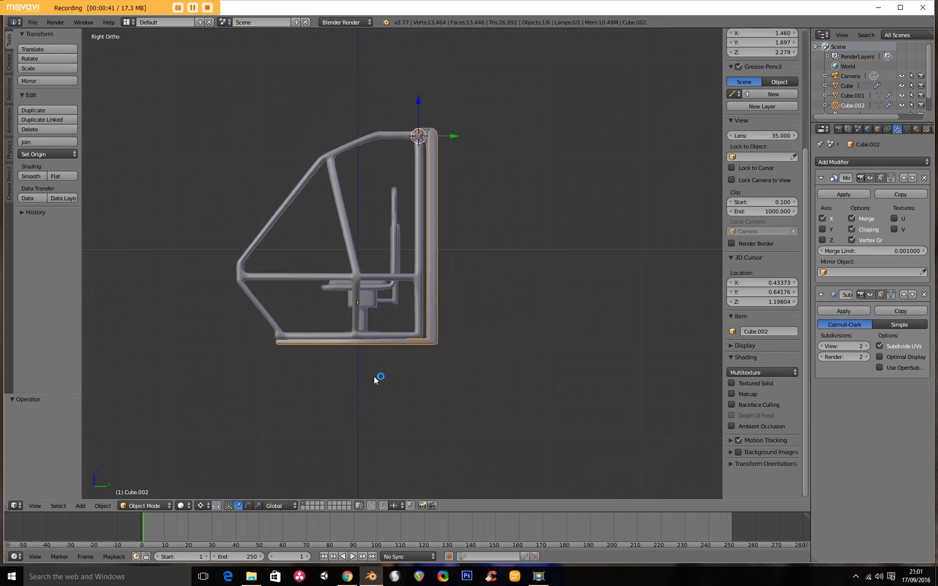
{"action": "middle_click_drag", "start_coordinate": [397, 342], "coordinate": [423, 311], "text": "shift"}
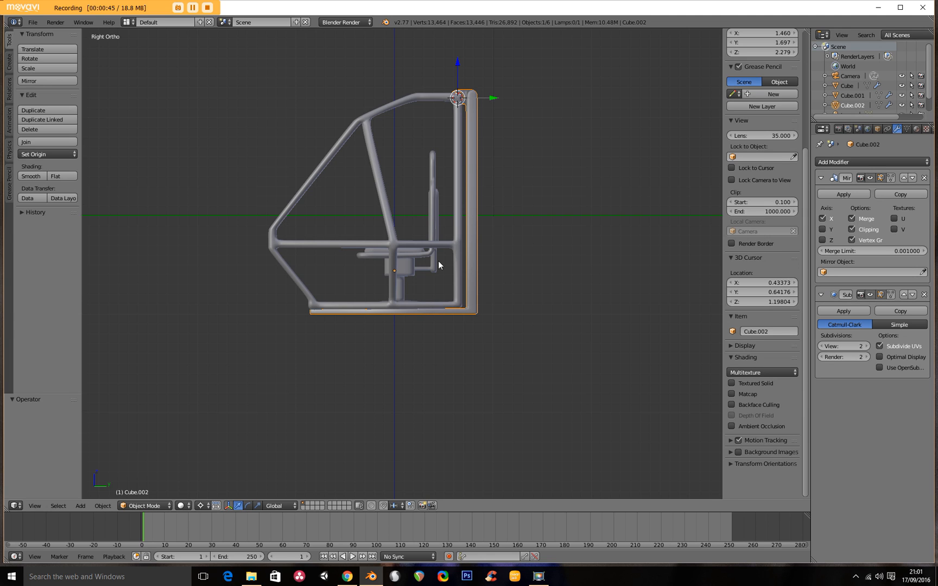
{"action": "key", "text": "shift+a"}
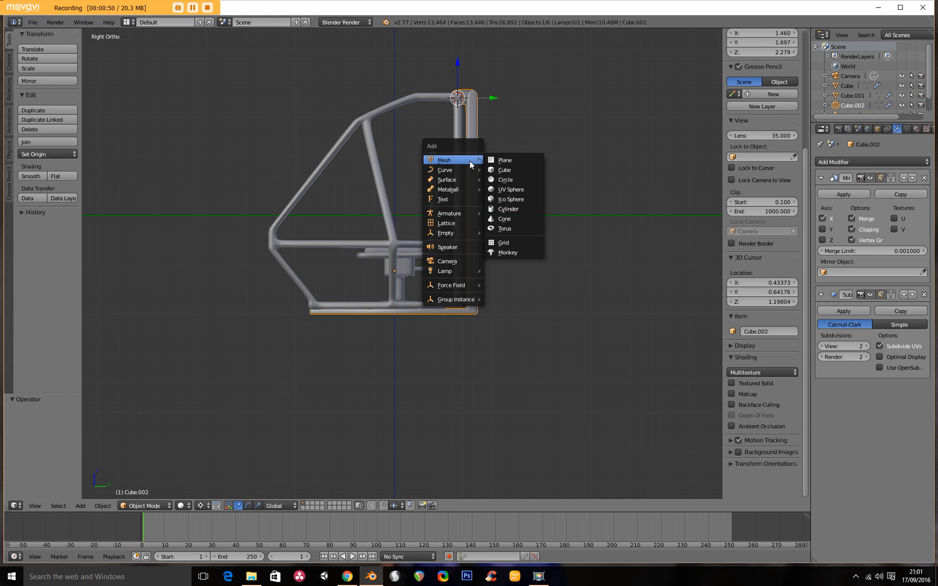
{"action": "left_click", "coordinate": [521, 170]}
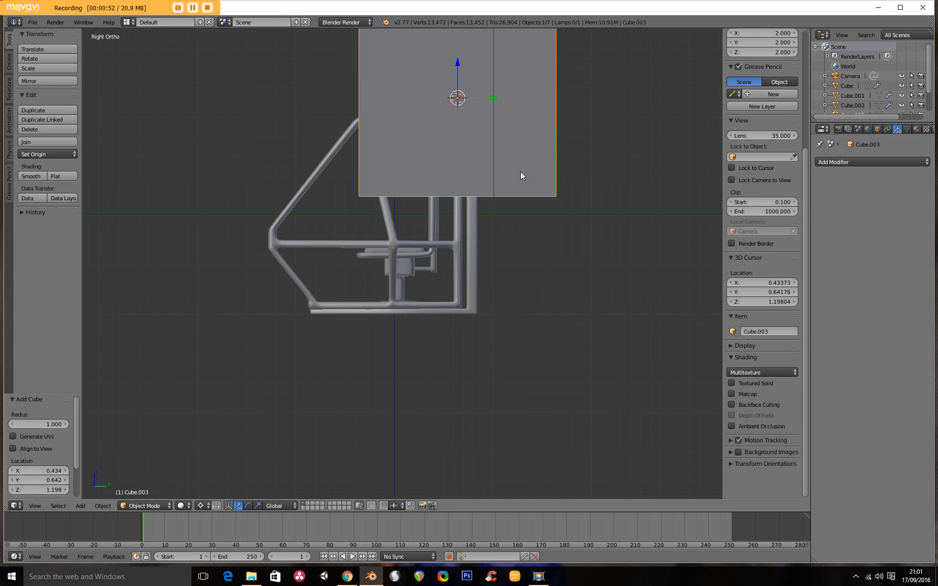
Move the new cube about 1.191 along Y and -0.923 along Z, directly behind the cockpit.
{"action": "key", "text": "g"}
{"action": "key", "text": "y"}
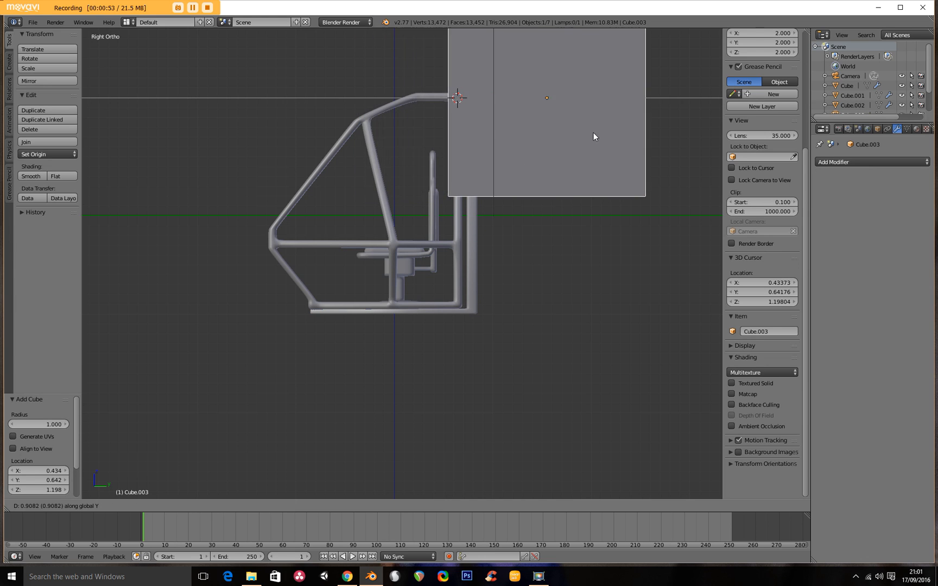
{"action": "left_click", "coordinate": [615, 135]}
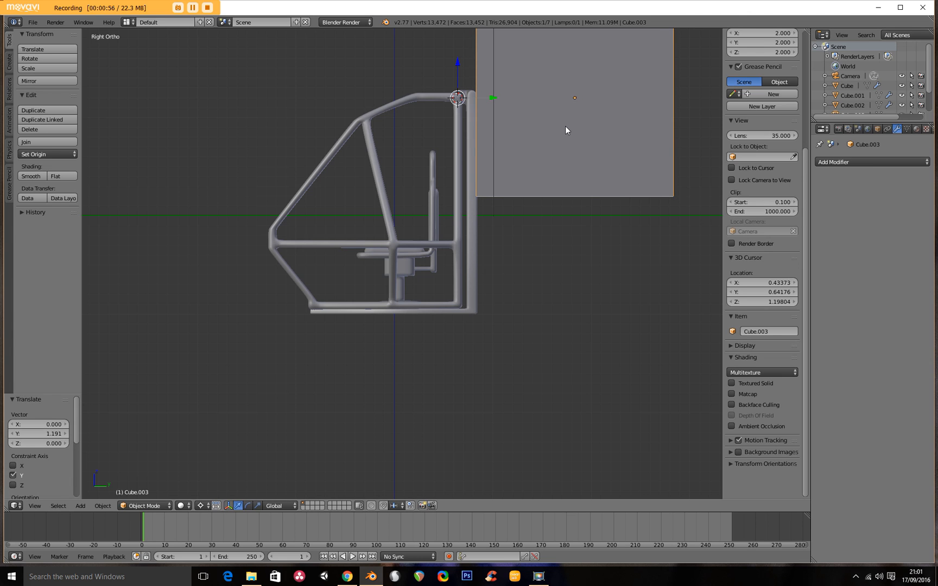
{"action": "key", "text": "g"}
{"action": "key", "text": "z"}
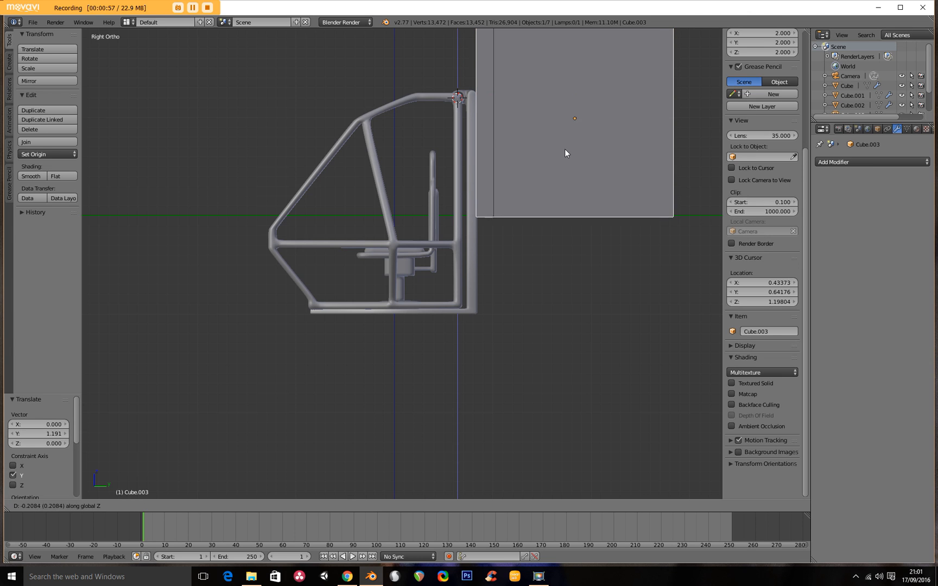
{"action": "left_click", "coordinate": [561, 215]}
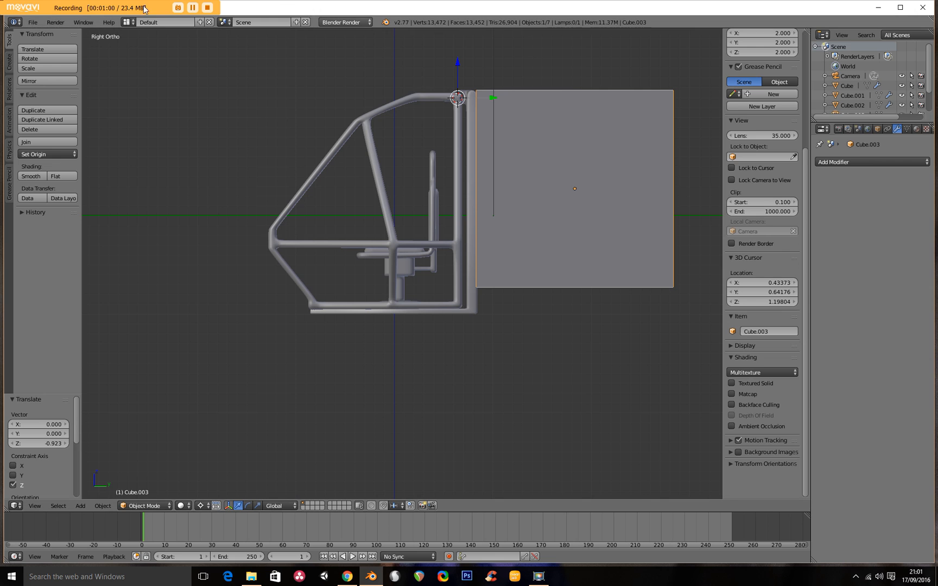
Enable the 3D View: Screencast Keys add-on in the user preferences and start its key display.
{"action": "left_click", "coordinate": [31, 22]}
{"action": "left_click", "coordinate": [44, 130]}
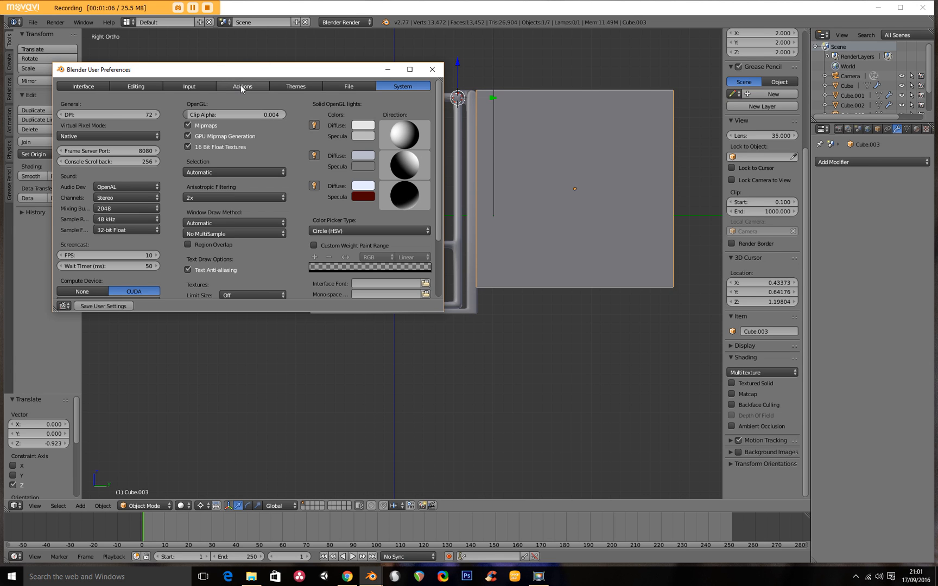
{"action": "left_click", "coordinate": [240, 85]}
{"action": "left_click", "coordinate": [99, 103]}
{"action": "type", "text": "a"}
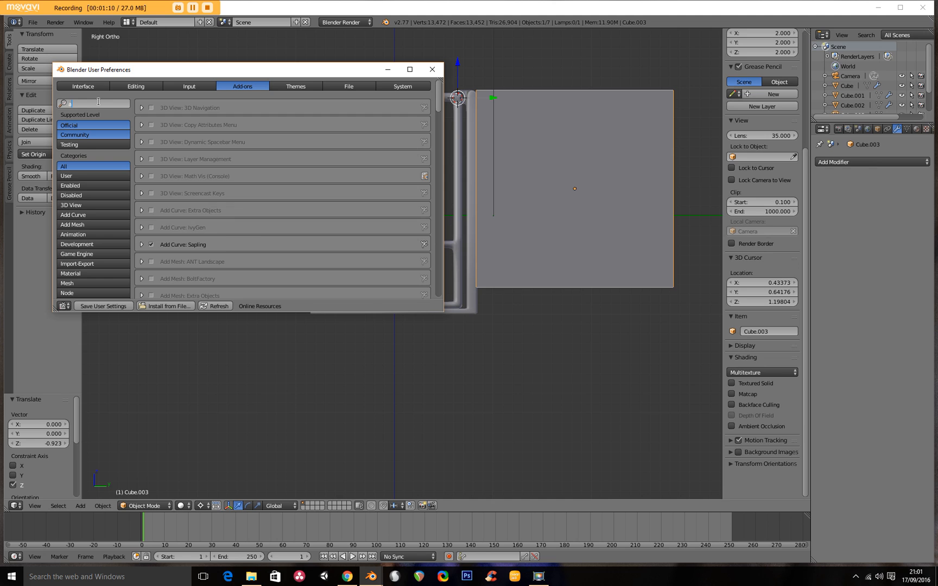
{"action": "type", "text": "cree"}
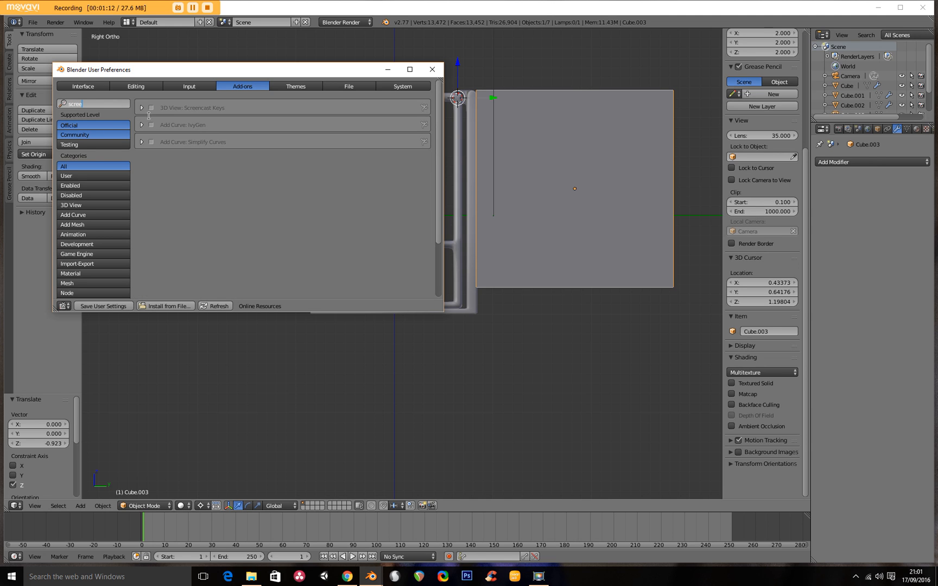
{"action": "left_click", "coordinate": [151, 107]}
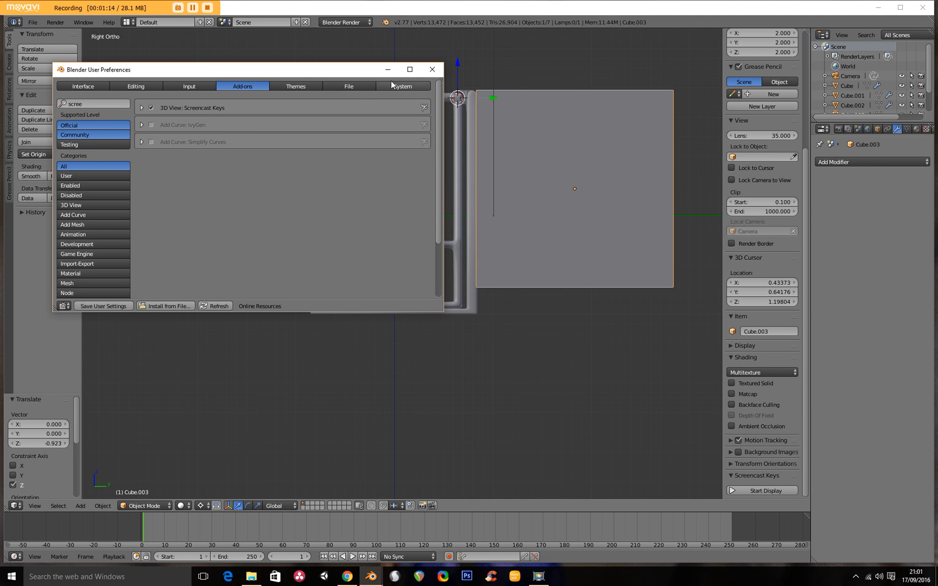
{"action": "left_click", "coordinate": [433, 70]}
{"action": "left_click", "coordinate": [784, 493]}
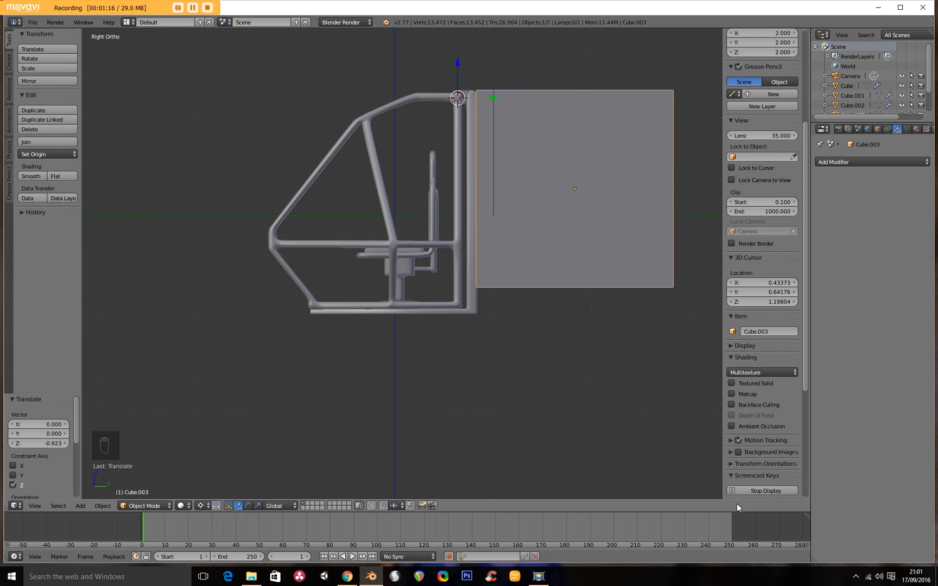
Select the cockpit seat and snap the 3D cursor to its origin.
{"action": "middle_click_drag", "start_coordinate": [533, 195], "coordinate": [453, 206], "text": "shift"}
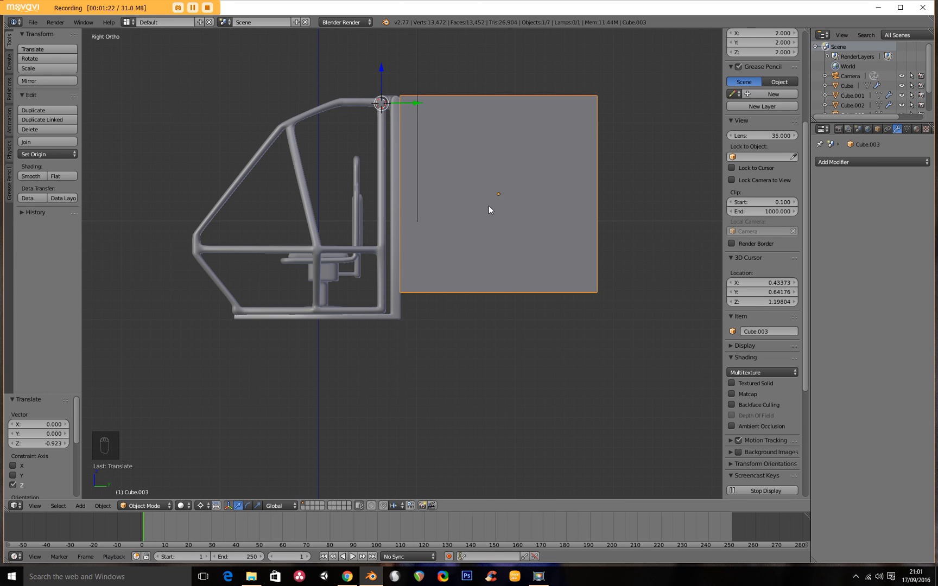
{"action": "key", "text": "KP_1"}
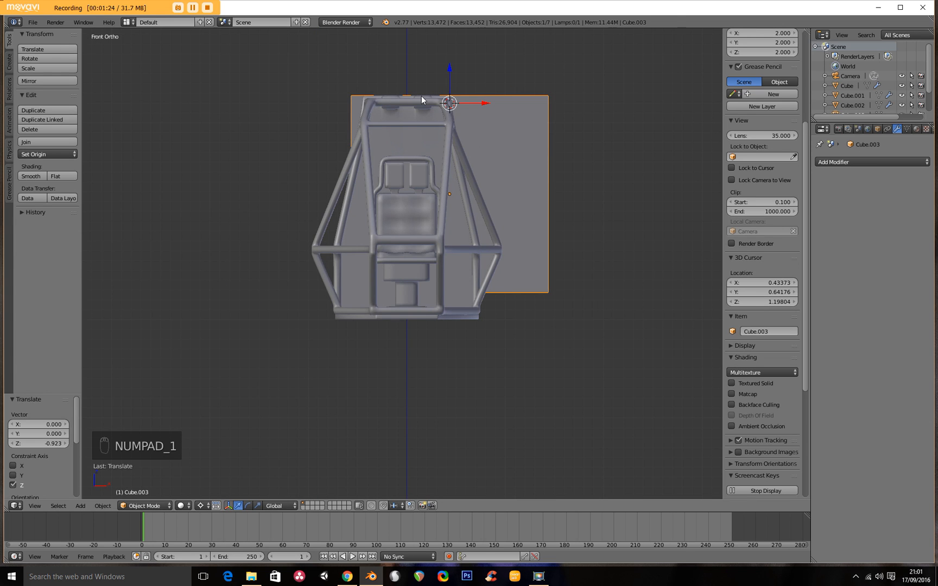
{"action": "right_click", "coordinate": [406, 171]}
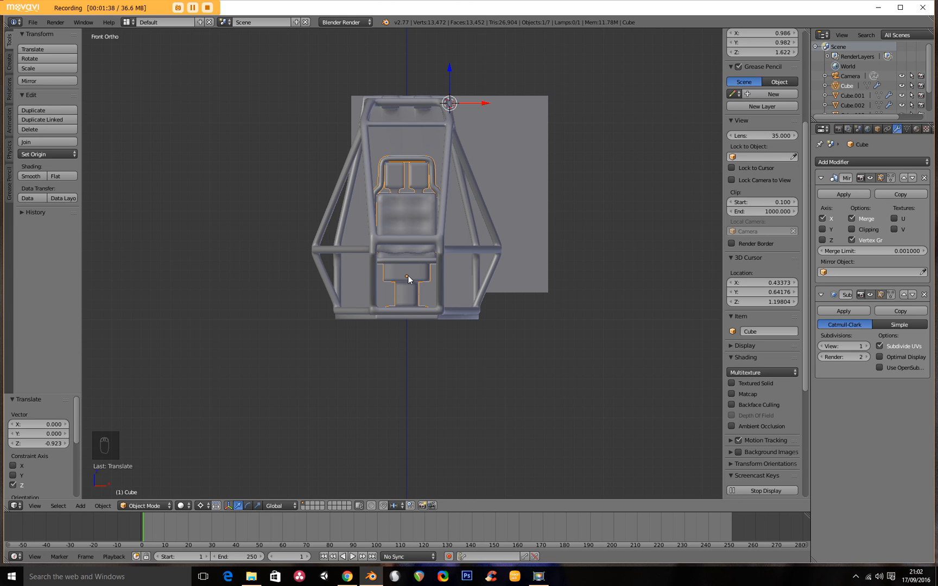
{"action": "key", "text": "shift+s"}
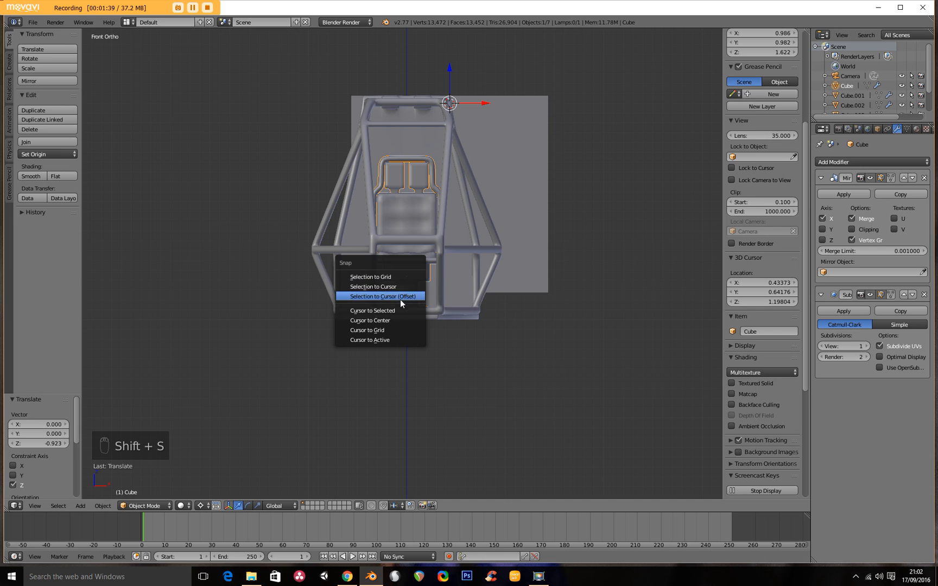
{"action": "left_click", "coordinate": [383, 310]}
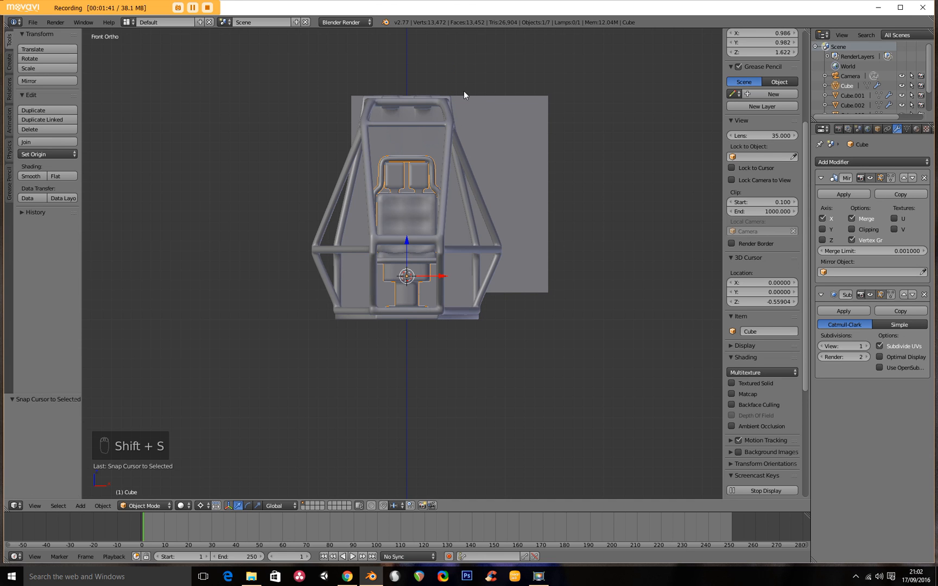
Select the new cube and snap it to the 3D cursor with offset.
{"action": "right_click", "coordinate": [510, 171]}
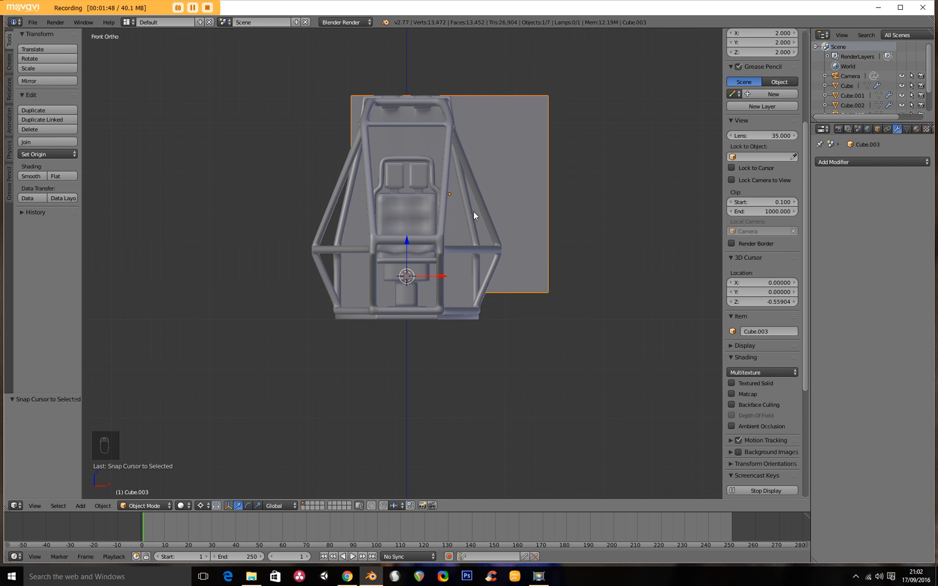
{"action": "key", "text": "shift+s"}
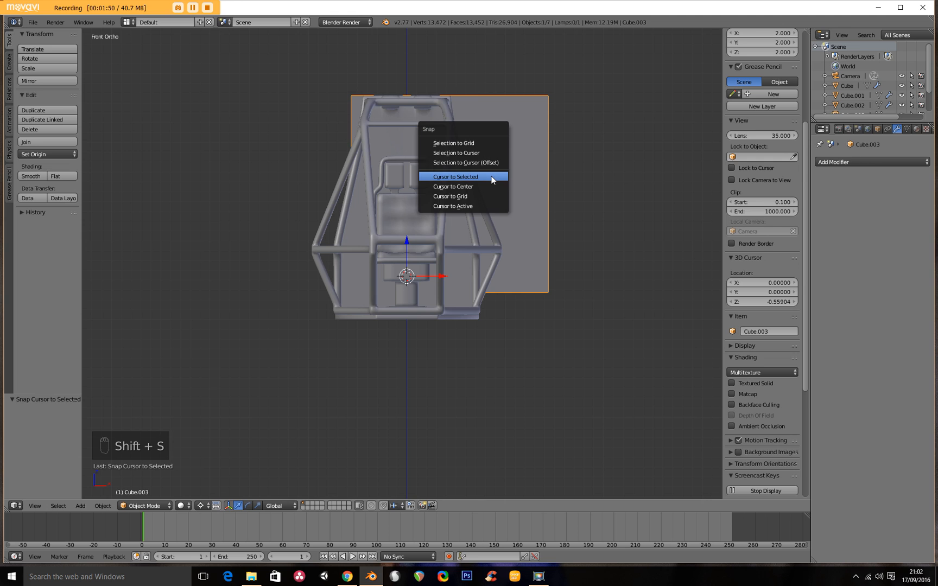
{"action": "left_click", "coordinate": [461, 162]}
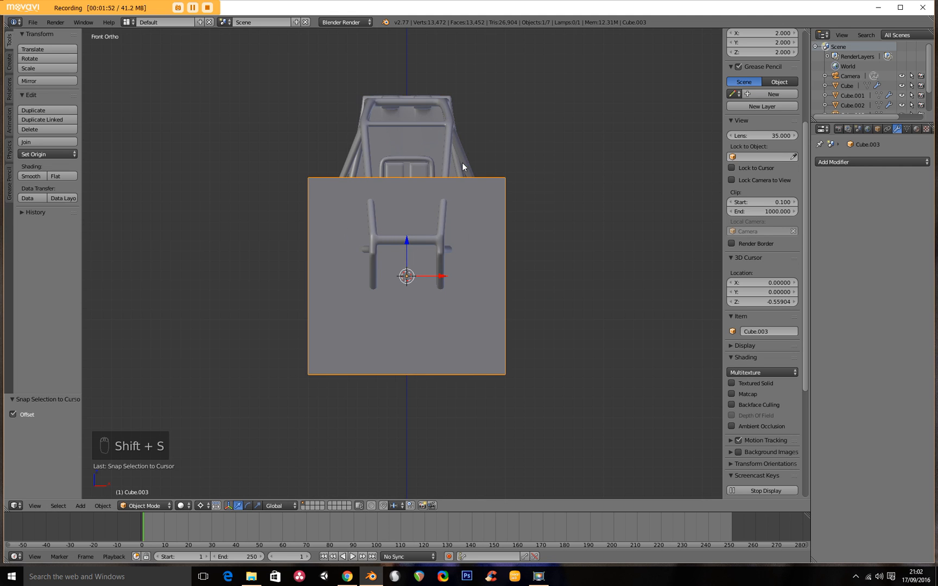
Move the cube about 1.787 along Y so it sits behind the cockpit's rear panel.
{"action": "key", "text": "KP_3"}
{"action": "key", "text": "g"}
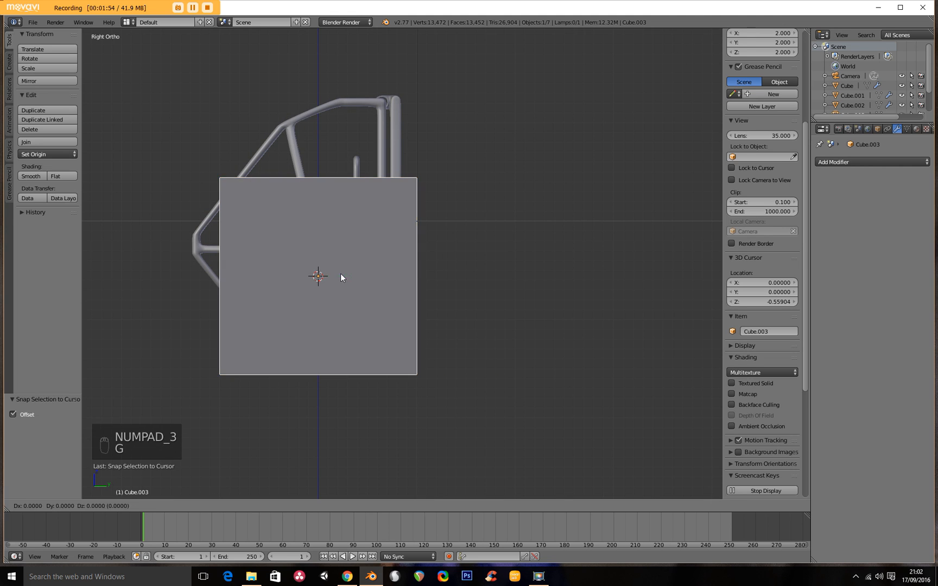
{"action": "key", "text": "y"}
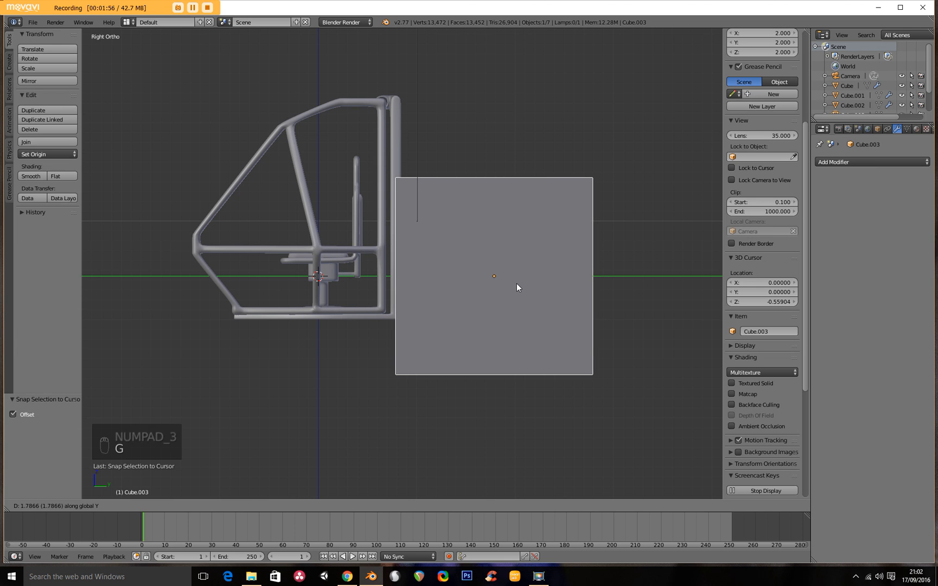
{"action": "left_click", "coordinate": [516, 283]}
Add one vertical loop cut through the exact centre of the cube, seen from the front.
{"action": "key", "text": "KP_1"}
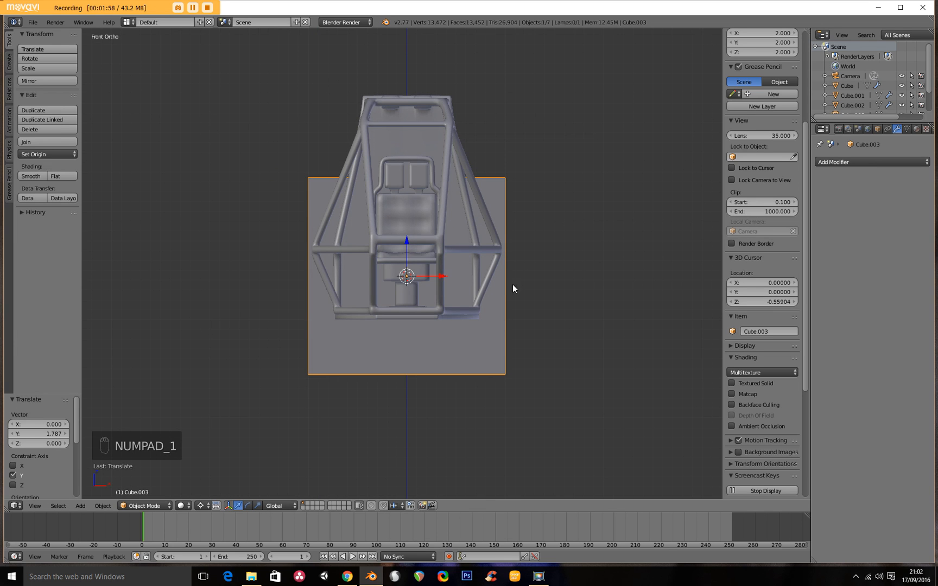
{"action": "key", "text": "Tab"}
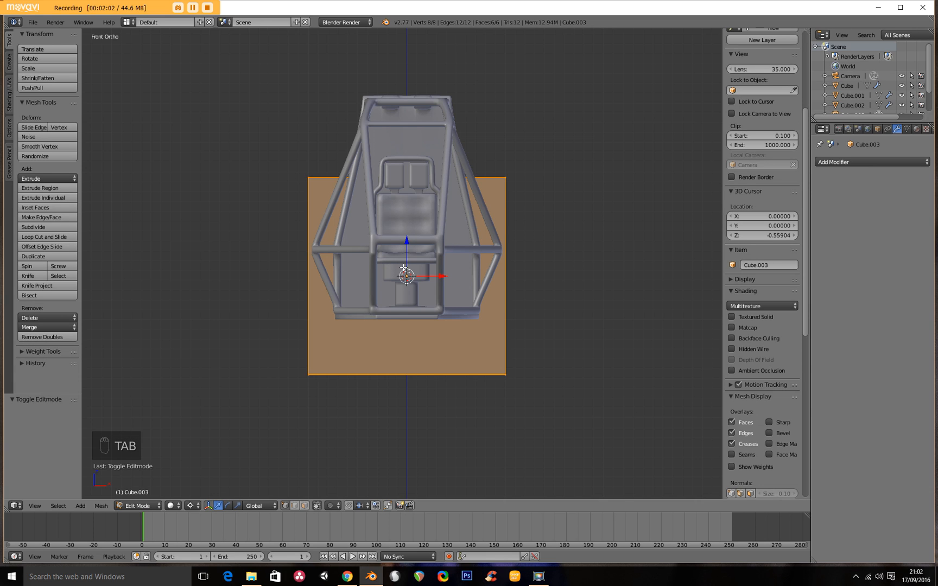
{"action": "key", "text": "ctrl+r"}
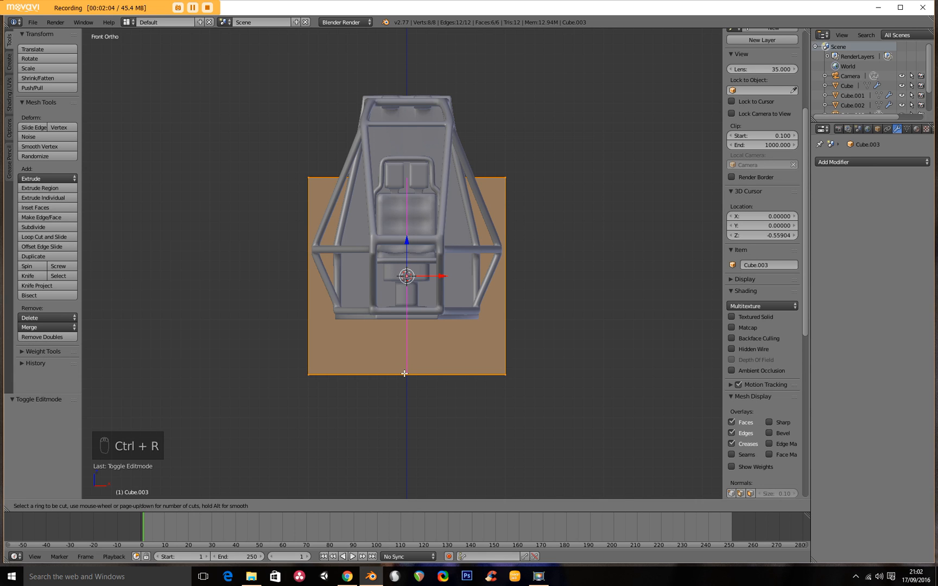
{"action": "left_click", "coordinate": [404, 373]}
{"action": "right_click", "coordinate": [405, 373]}
Select the four outer vertices on the cube's negative X side and delete them, leaving only the positive X half.
{"action": "middle_click_drag", "start_coordinate": [454, 344], "coordinate": [416, 276]}
{"action": "right_click", "coordinate": [576, 238]}
{"action": "right_click", "coordinate": [481, 165], "text": "shift"}
{"action": "right_click", "coordinate": [575, 410], "text": "shift"}
{"action": "middle_click_drag", "start_coordinate": [572, 412], "coordinate": [379, 398]}
{"action": "right_click", "coordinate": [337, 402], "text": "shift"}
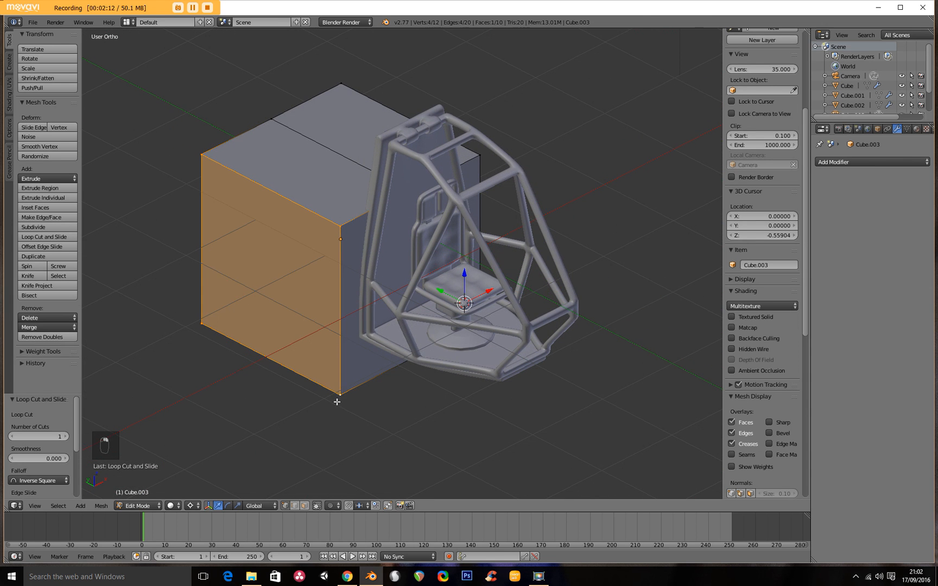
{"action": "key", "text": "x"}
{"action": "left_click", "coordinate": [348, 389]}
{"action": "middle_click_drag", "start_coordinate": [348, 389], "coordinate": [287, 314]}
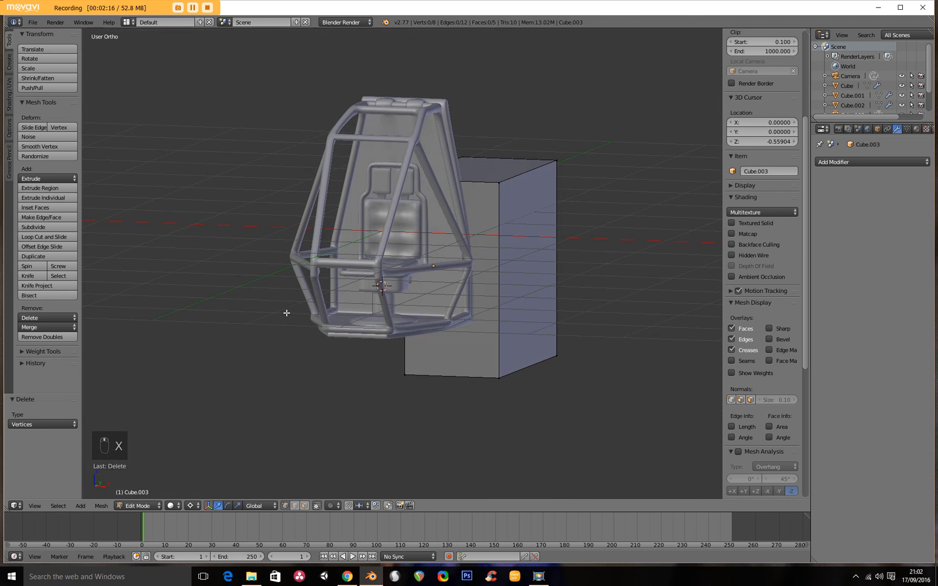
Add a Mirror modifier on the X axis to the half cube.
{"action": "key", "text": "KP_1"}
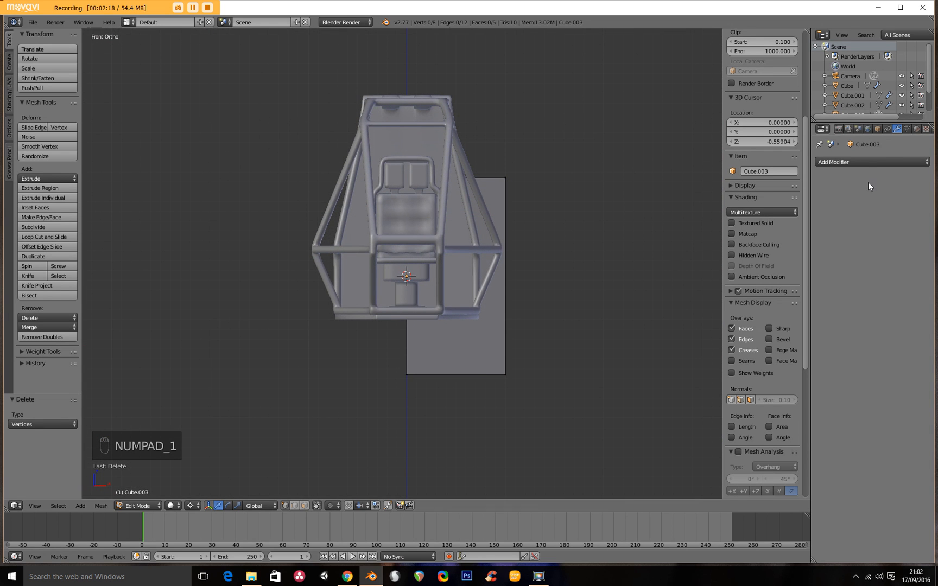
{"action": "left_click", "coordinate": [862, 163]}
{"action": "left_click", "coordinate": [760, 260]}
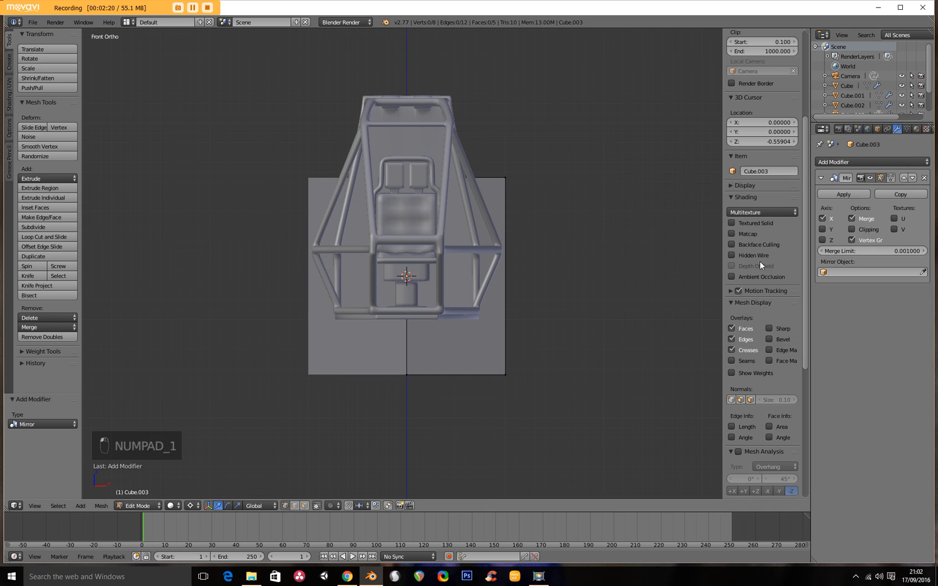
Add one horizontal loop cut to the cube in side view, sliding it about -0.411 to the level of the cockpit floor.
{"action": "middle_click_drag", "start_coordinate": [563, 254], "coordinate": [399, 267]}
{"action": "key", "text": "KP_3"}
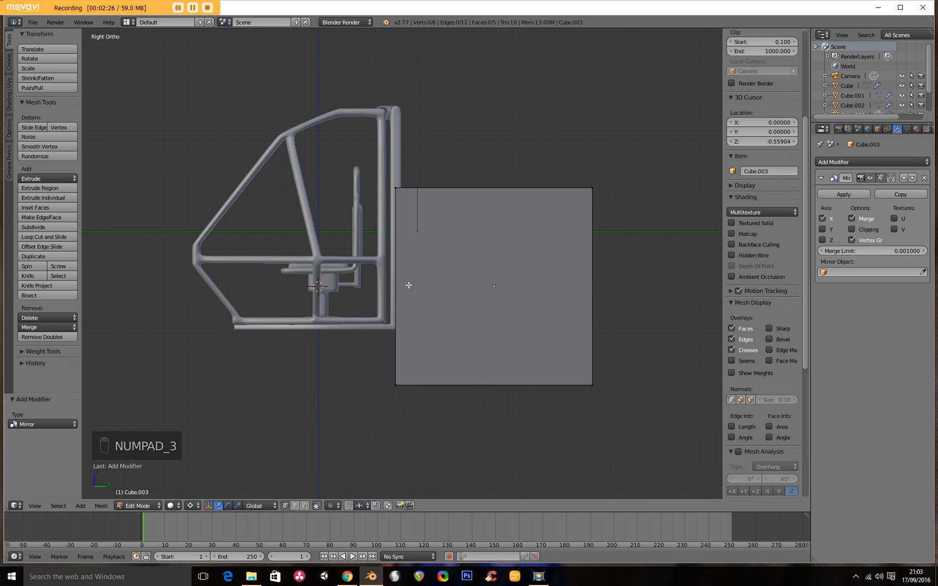
{"action": "key", "text": "ctrl+r"}
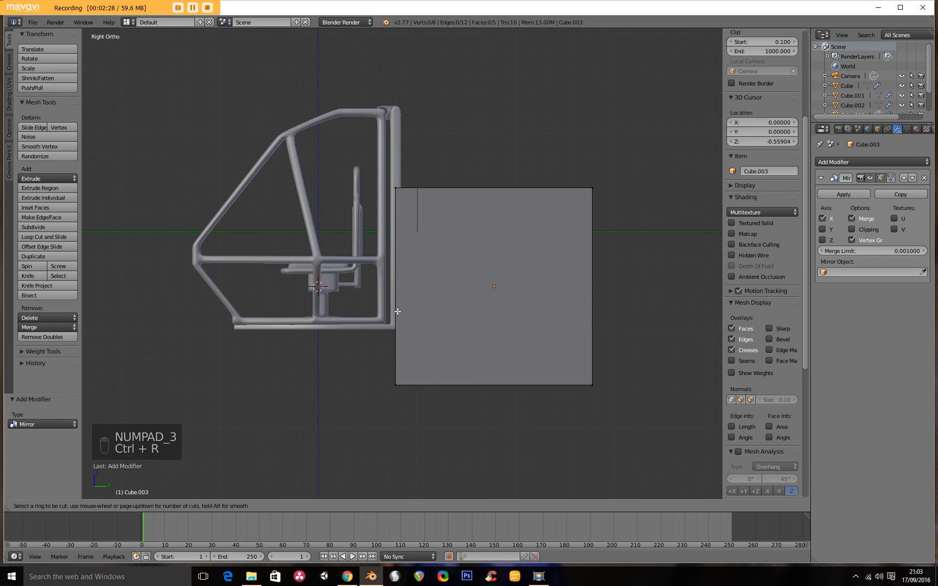
{"action": "left_click", "coordinate": [393, 319]}
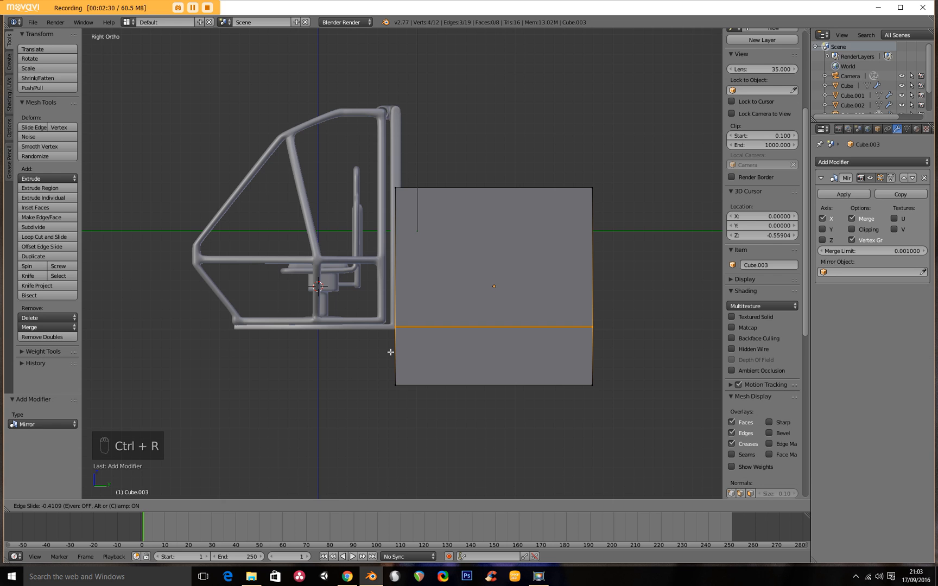
{"action": "left_click", "coordinate": [390, 352]}
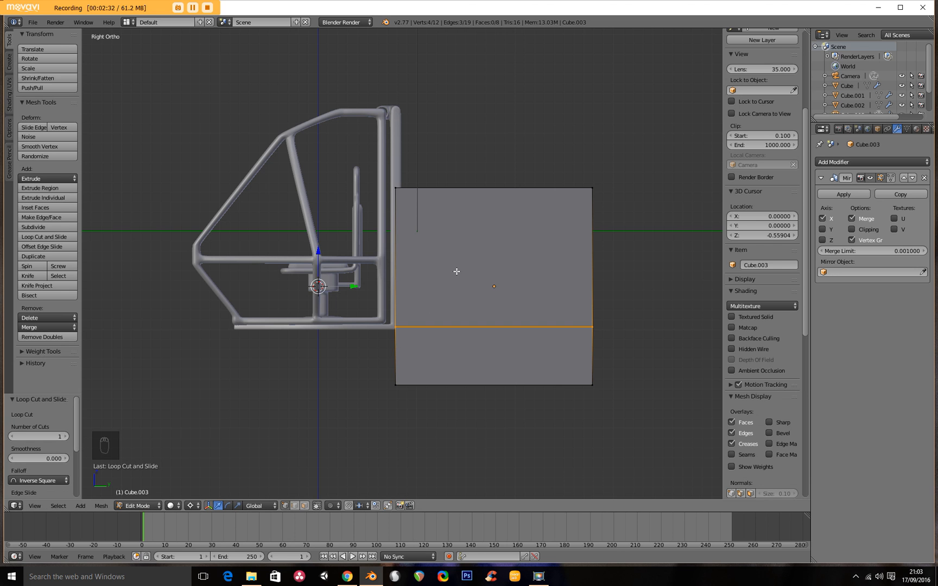
Select the cube's top vertices in wireframe and raise them about 0.789 along Z to near the cockpit roof.
{"action": "key", "text": "z"}
{"action": "key", "text": "a"}
{"action": "key", "text": "b"}
{"action": "left_click_drag", "start_coordinate": [379, 159], "coordinate": [634, 231]}
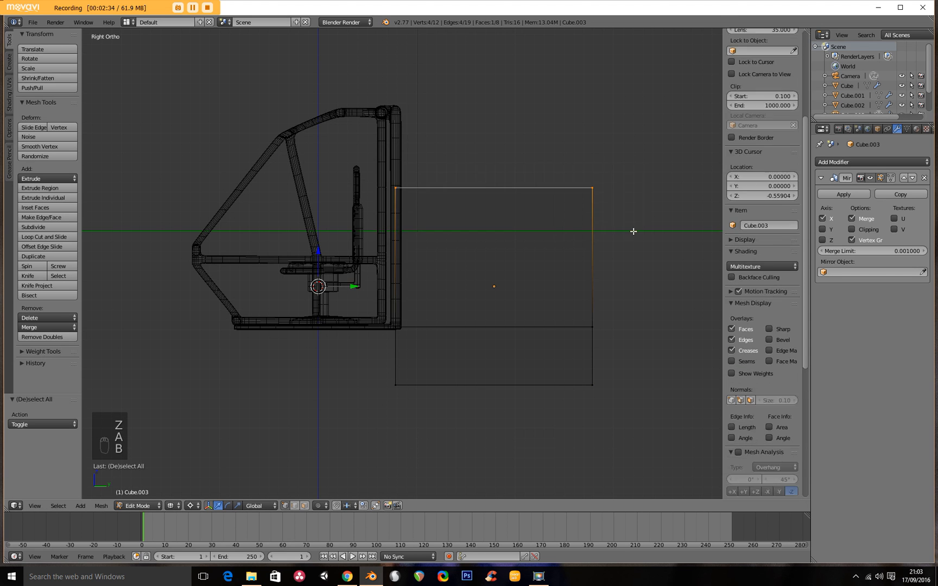
{"action": "key", "text": "g"}
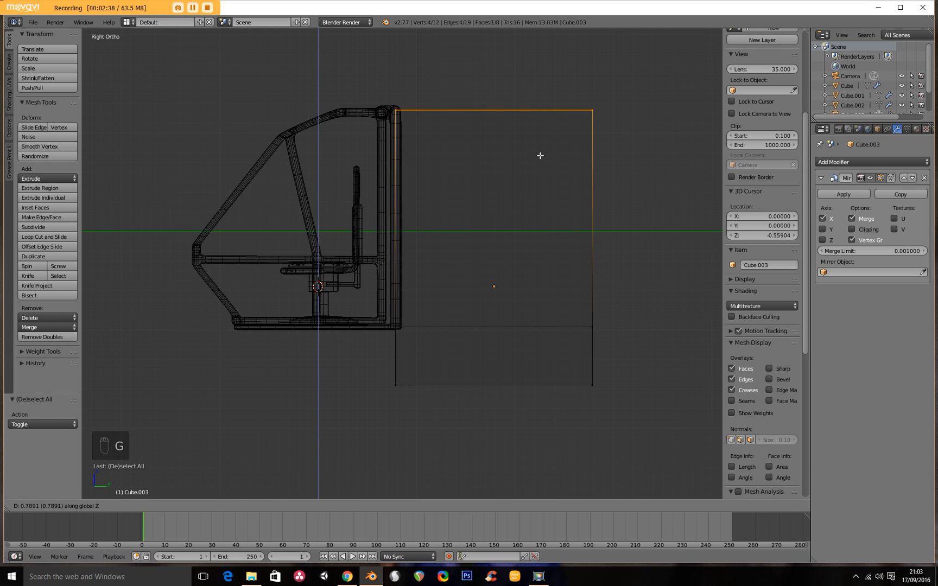
{"action": "left_click", "coordinate": [540, 156]}
{"action": "middle_click_drag", "start_coordinate": [540, 157], "coordinate": [503, 196]}
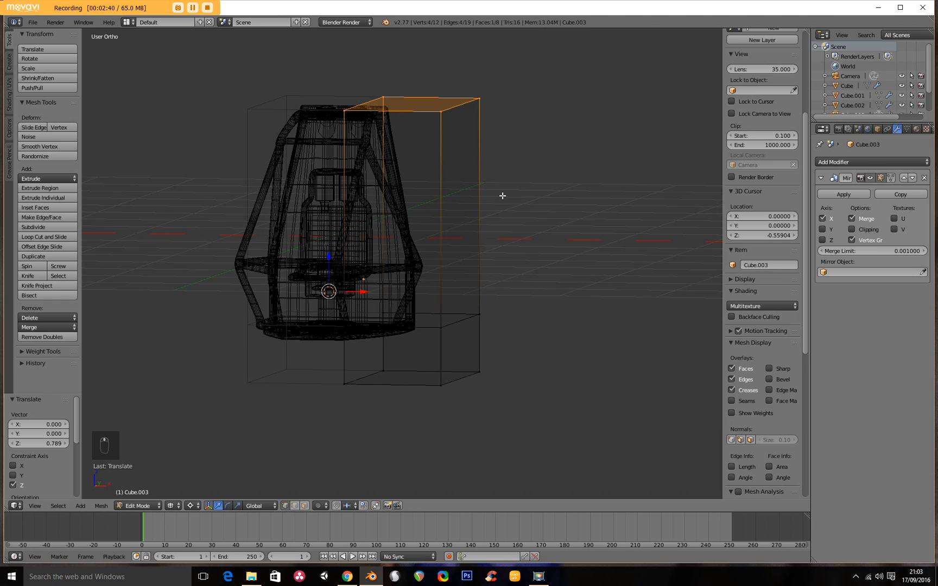
Select the top outer vertices in front view and move them about -0.591 along X to match the roof's width.
{"action": "key", "text": "KP_1"}
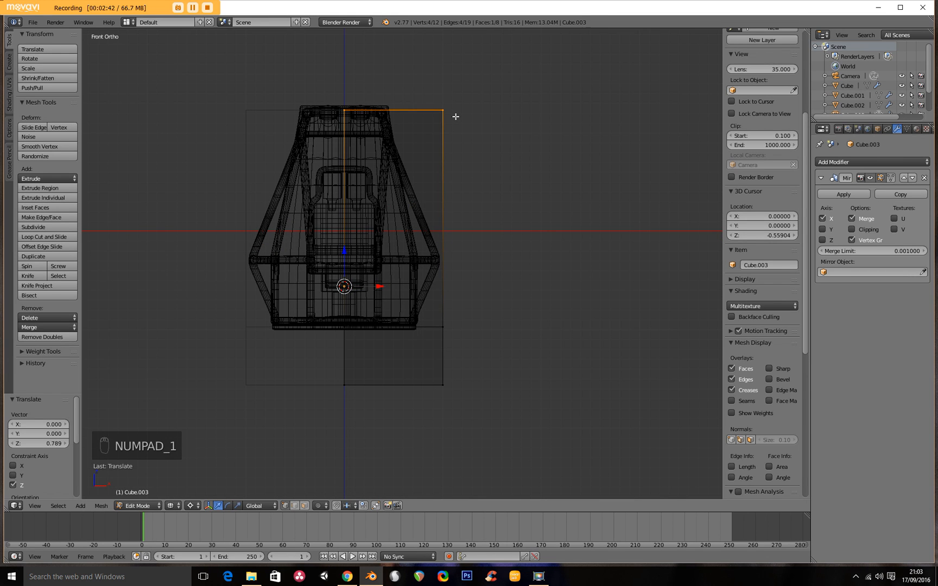
{"action": "key", "text": "a"}
{"action": "key", "text": "a"}
{"action": "key", "text": "b"}
{"action": "left_click_drag", "start_coordinate": [413, 67], "coordinate": [497, 142]}
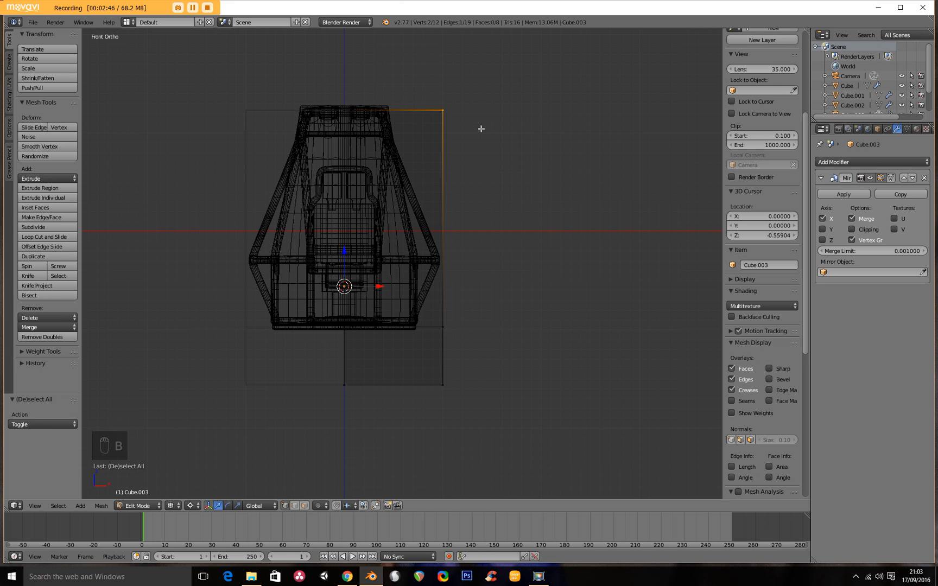
{"action": "key", "text": "g"}
{"action": "key", "text": "x"}
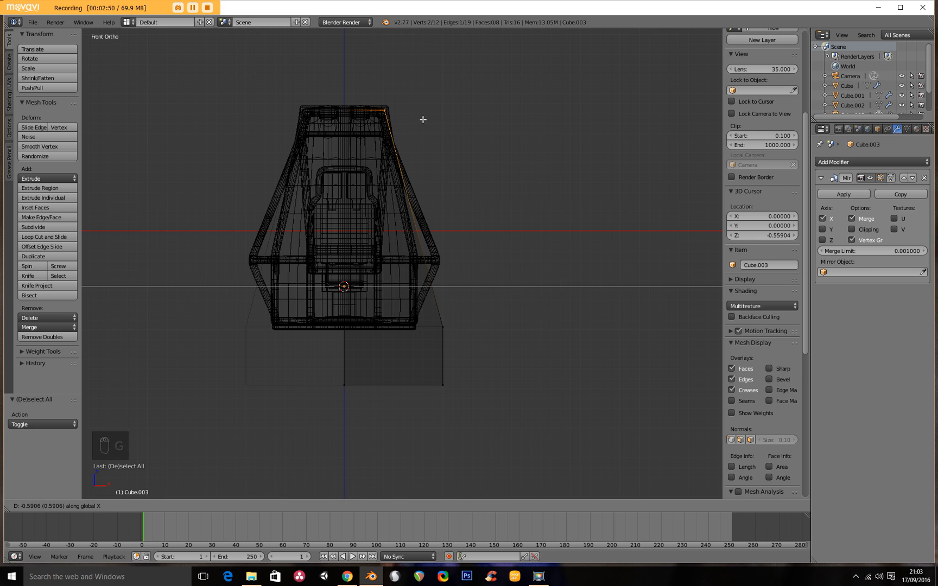
{"action": "left_click", "coordinate": [423, 119]}
Add a horizontal loop cut to the body's upper section, level with the cockpit's horizontal side bars.
{"action": "scroll", "coordinate": [398, 256], "scroll_direction": "up", "scroll_amount": 4}
{"action": "middle_click_drag", "start_coordinate": [388, 250], "coordinate": [388, 237], "text": "shift"}
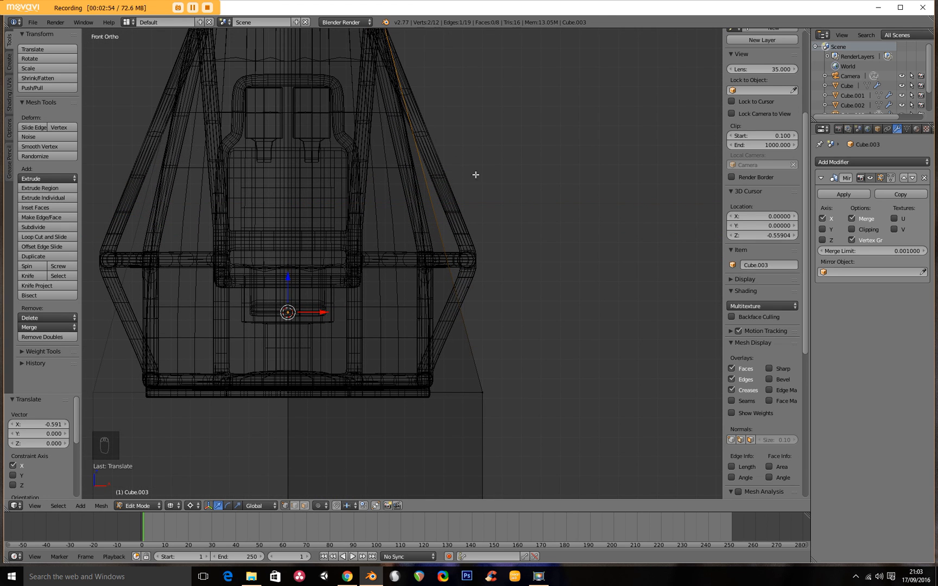
{"action": "key", "text": "ctrl+r"}
{"action": "left_click", "coordinate": [414, 217]}
{"action": "left_click", "coordinate": [419, 291]}
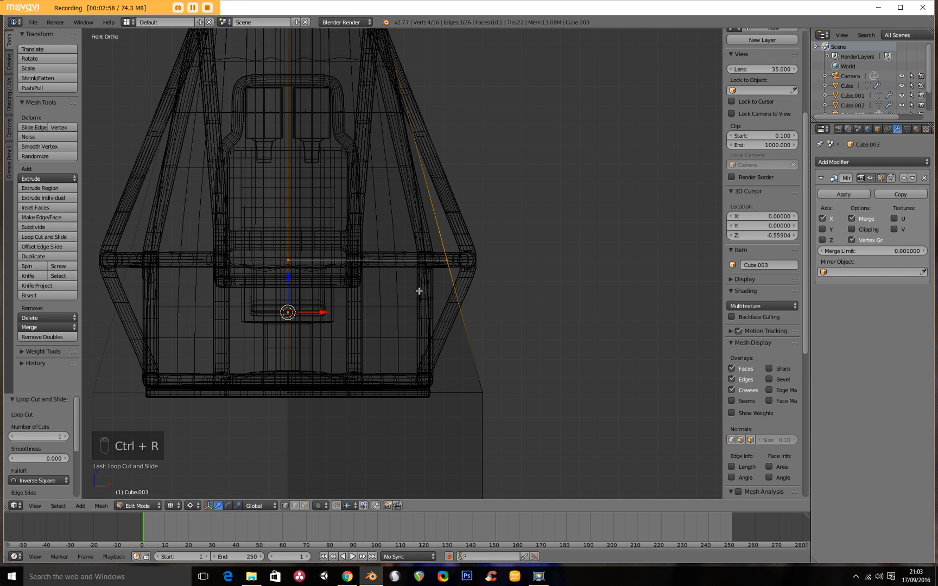
Move the new loop's outer vertices about 0.120 along X, out to the widest point of the cockpit frame.
{"action": "key", "text": "a"}
{"action": "key", "text": "b"}
{"action": "left_click_drag", "start_coordinate": [419, 245], "coordinate": [478, 281]}
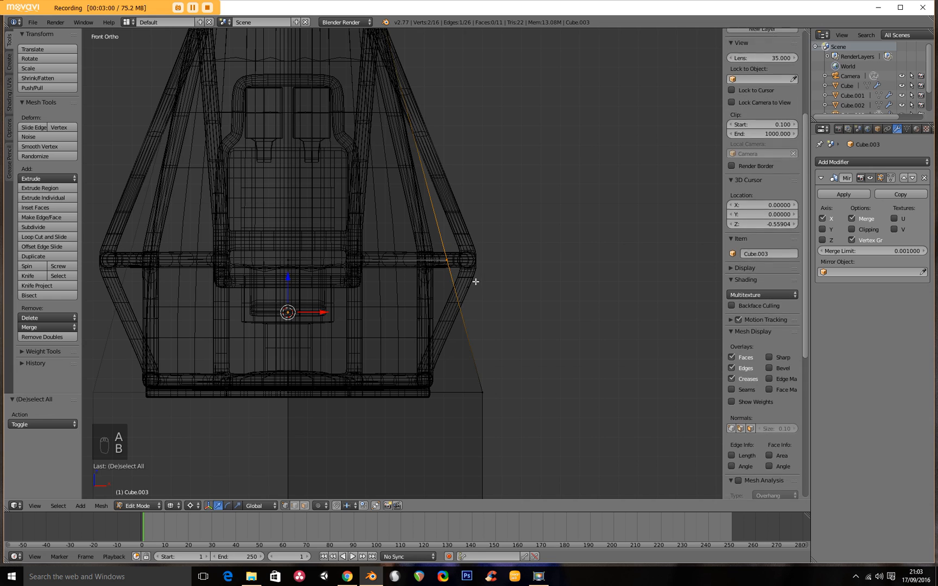
{"action": "key", "text": "g"}
{"action": "key", "text": "x"}
{"action": "left_click", "coordinate": [478, 260]}
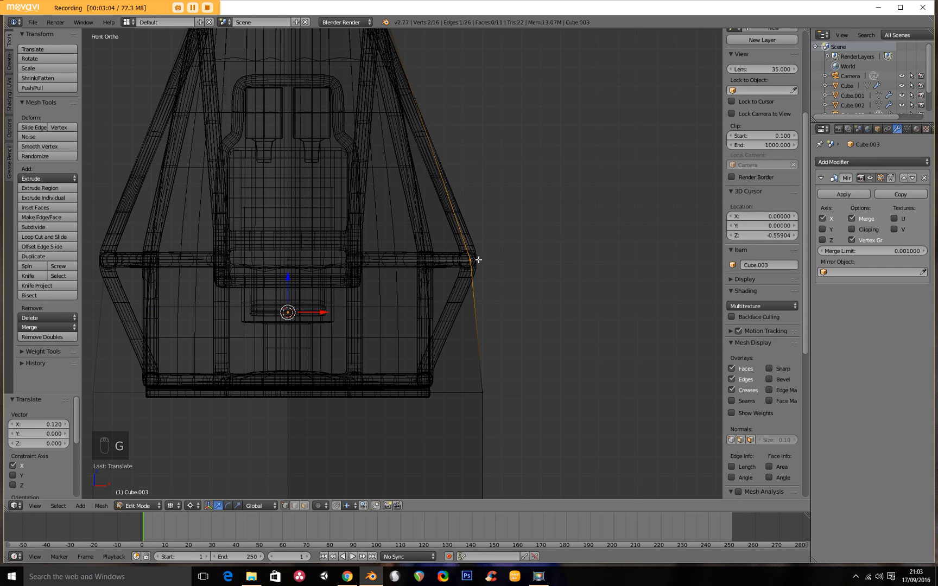
Move the body's lower outer vertices inward along X by about -0.299, plus a further -0.037, to fit the cockpit floor's width.
{"action": "key", "text": "a"}
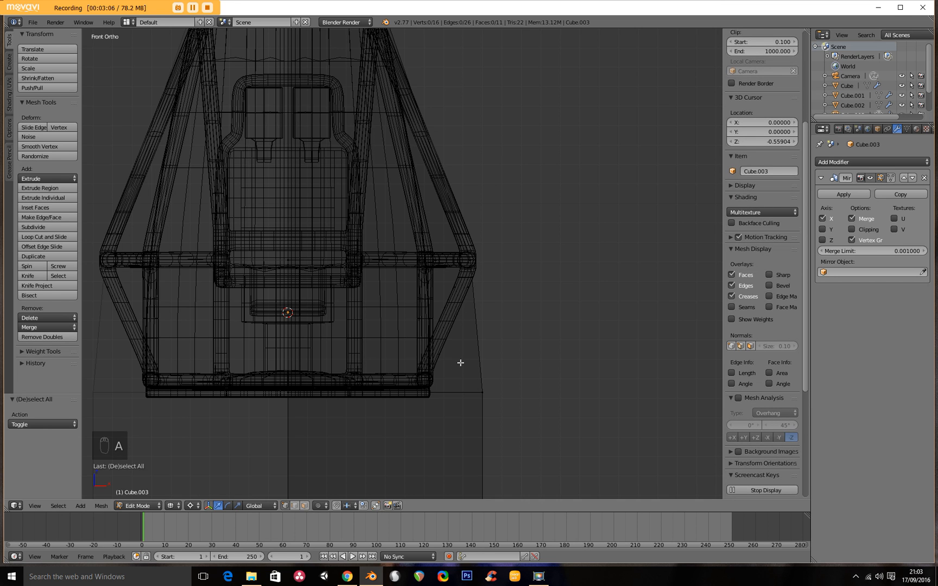
{"action": "scroll", "coordinate": [470, 391], "scroll_direction": "down", "scroll_amount": 1}
{"action": "middle_click_drag", "start_coordinate": [470, 391], "coordinate": [499, 291], "text": "shift"}
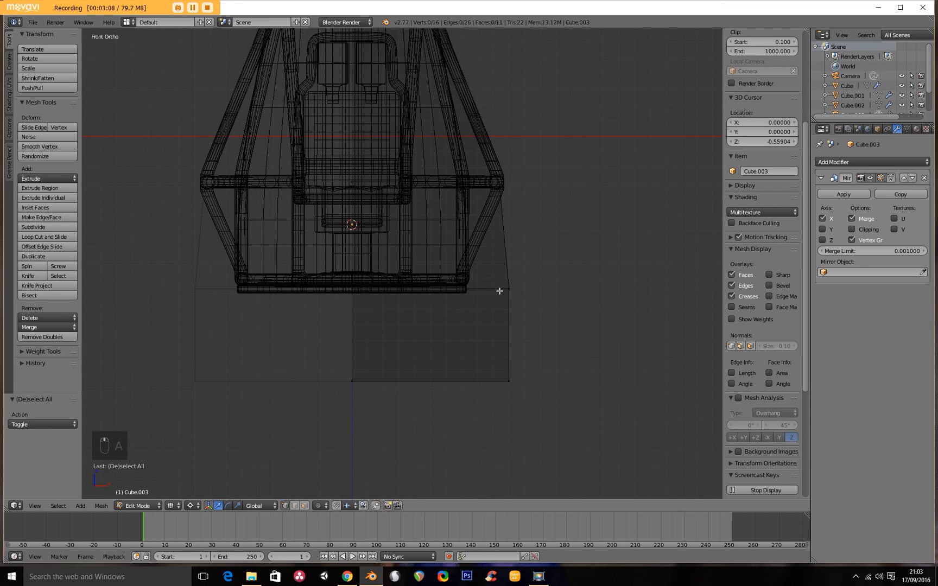
{"action": "key", "text": "b"}
{"action": "left_click_drag", "start_coordinate": [492, 261], "coordinate": [549, 481]}
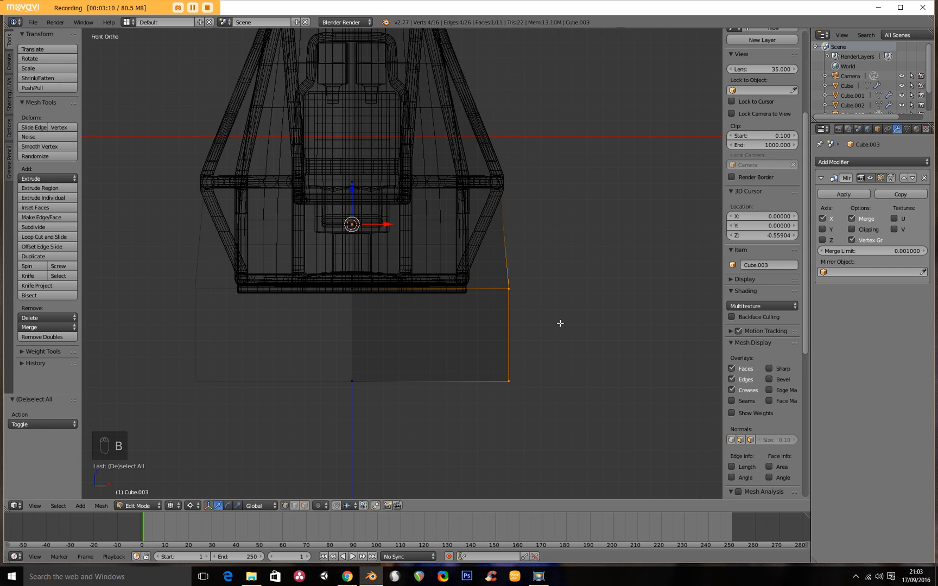
{"action": "key", "text": "g"}
{"action": "key", "text": "x"}
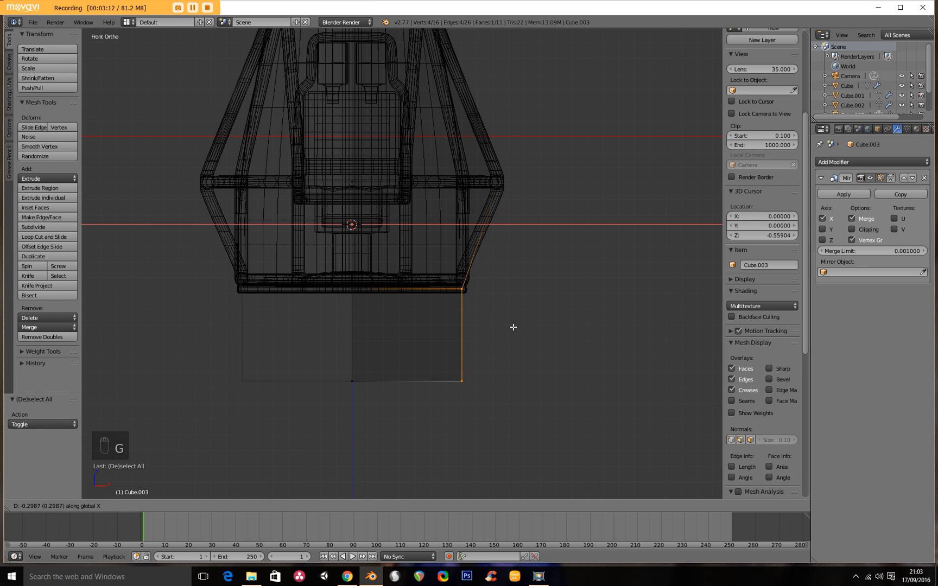
{"action": "left_click", "coordinate": [513, 327]}
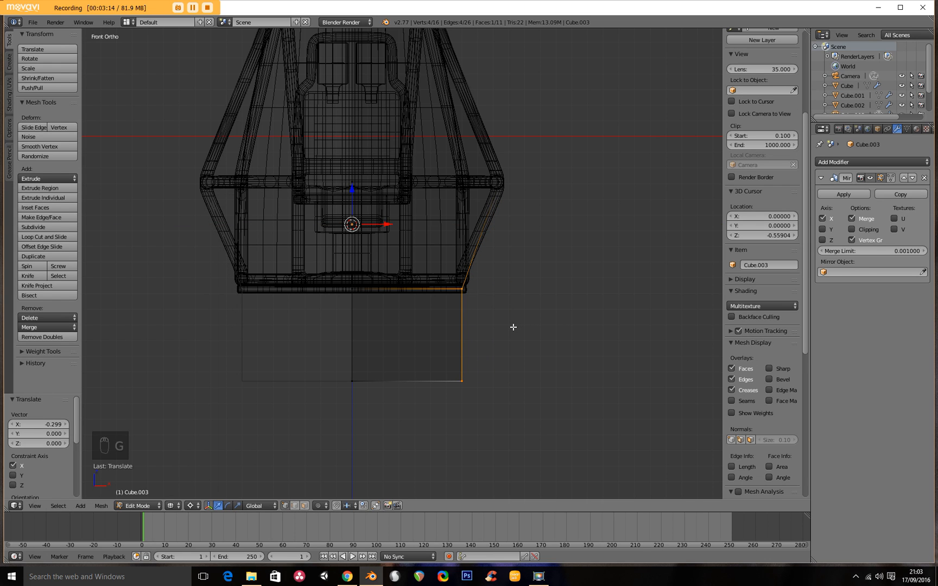
{"action": "key", "text": "g"}
{"action": "key", "text": "x"}
{"action": "left_click", "coordinate": [508, 327]}
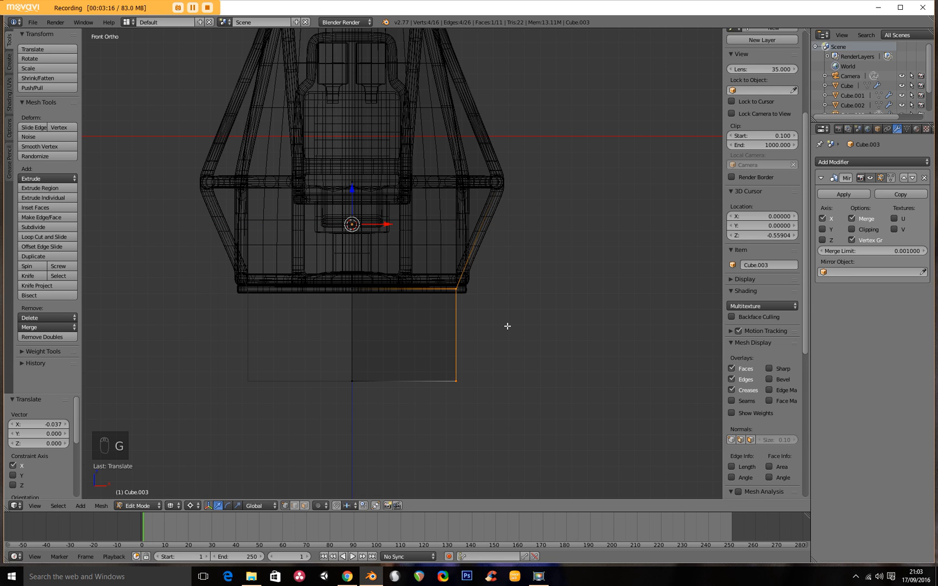
Select the body's lower front face and extrude it forward about 1.517 beneath the cockpit floor.
{"action": "key", "text": "z"}
{"action": "scroll", "coordinate": [496, 254], "scroll_direction": "down", "scroll_amount": 3}
{"action": "mouse_move", "coordinate": [488, 275]}
{"action": "middle_mouse_down"}
{"action": "mouse_move", "coordinate": [405, 223]}
{"action": "mouse_move", "coordinate": [469, 214]}
{"action": "mouse_move", "coordinate": [526, 226]}
{"action": "mouse_move", "coordinate": [470, 217]}
{"action": "middle_mouse_up"}
{"action": "key", "text": "KP_3"}
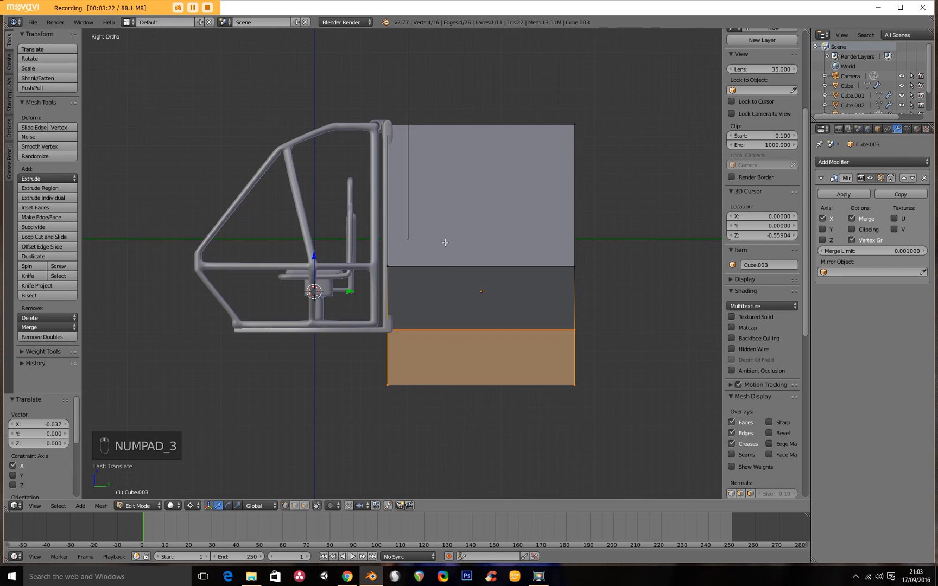
{"action": "middle_click_drag", "start_coordinate": [450, 311], "coordinate": [401, 370]}
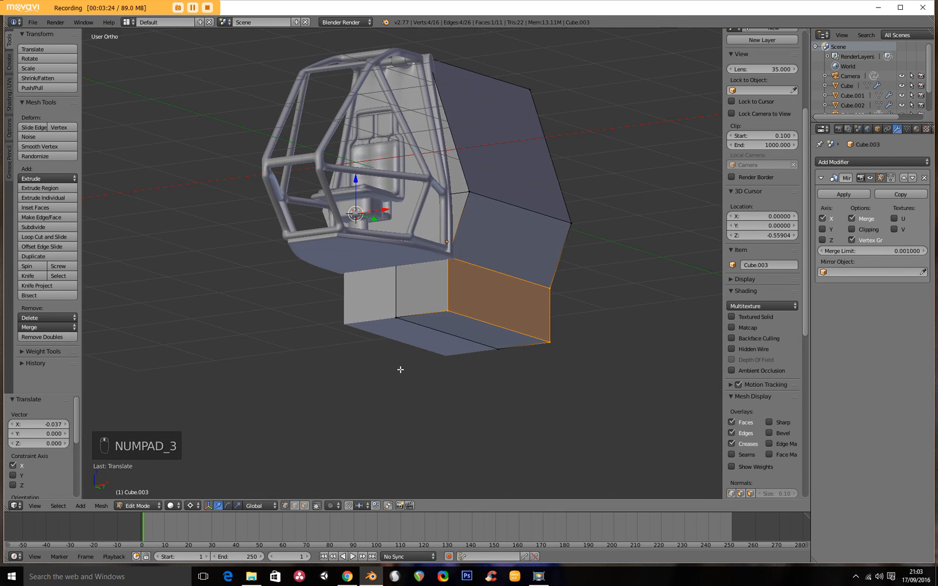
{"action": "right_click", "coordinate": [405, 312]}
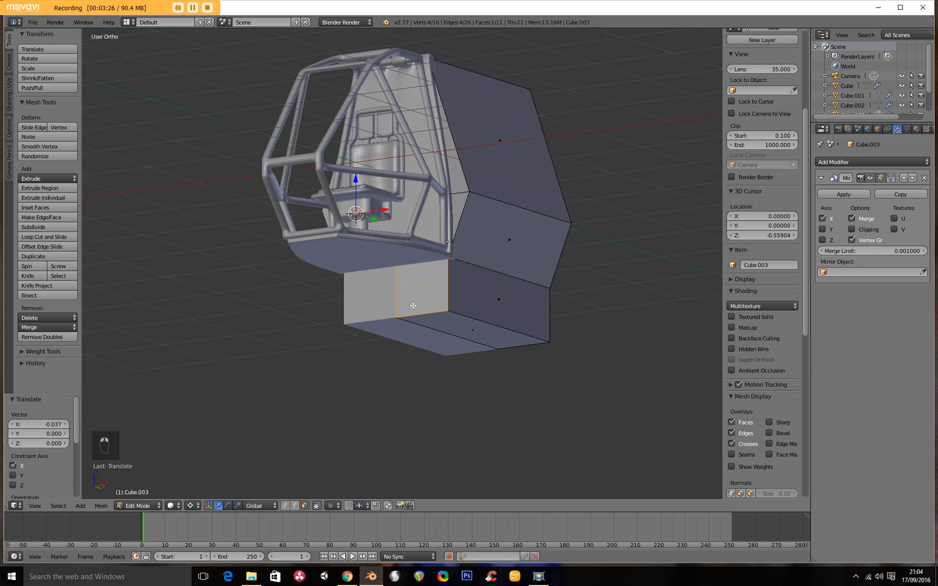
{"action": "middle_click_drag", "start_coordinate": [407, 309], "coordinate": [387, 310]}
{"action": "key", "text": "e"}
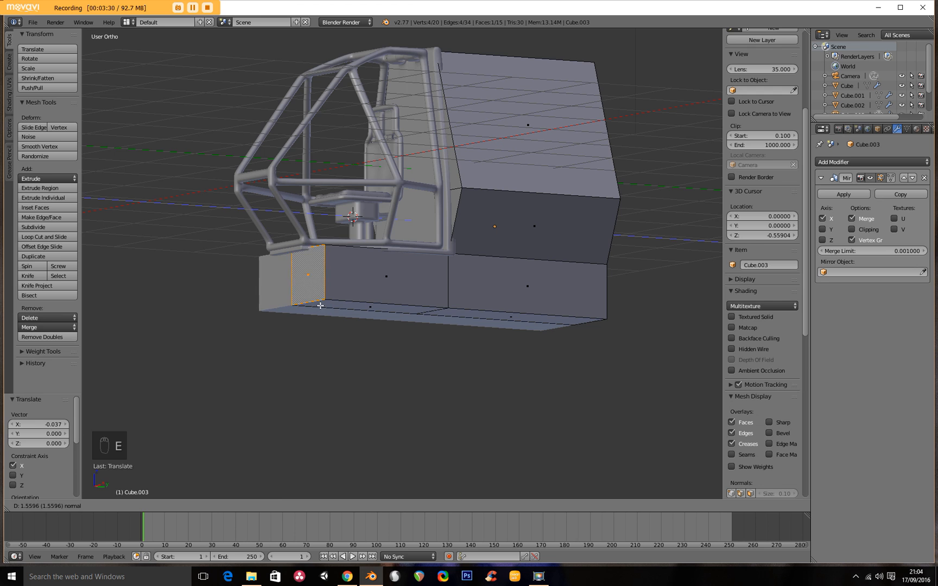
{"action": "left_click", "coordinate": [312, 304]}
Add a crosswise loop cut through the extruded underfloor section, in line with the cockpit frame's widest side joints in top view.
{"action": "middle_click_drag", "start_coordinate": [312, 304], "coordinate": [397, 235]}
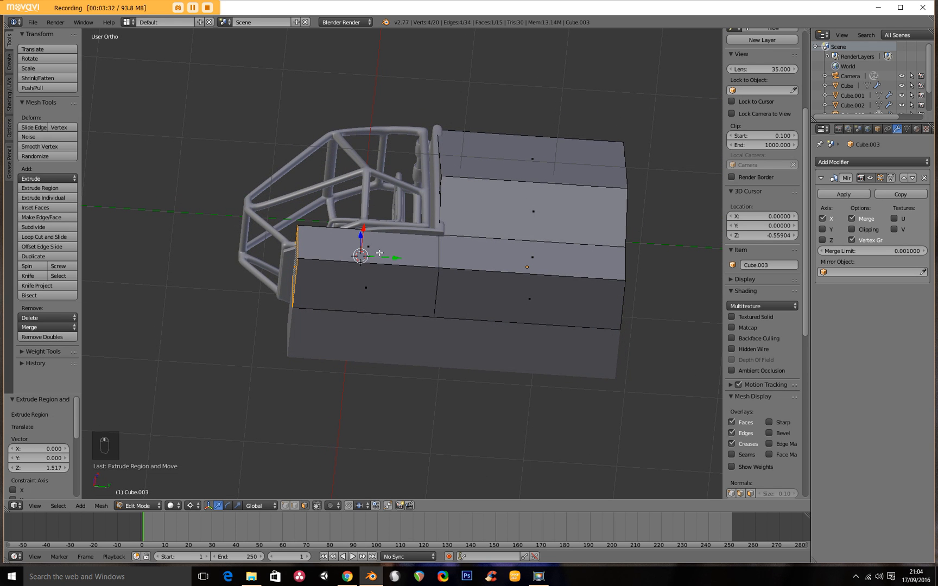
{"action": "key", "text": "KP_7"}
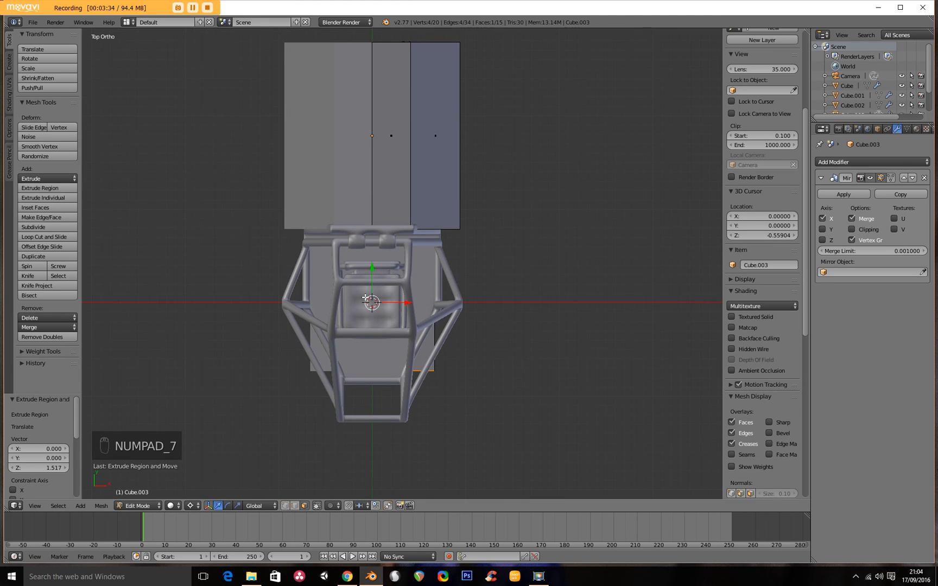
{"action": "scroll", "coordinate": [380, 253], "scroll_direction": "up", "scroll_amount": 5}
{"action": "scroll", "coordinate": [385, 195], "scroll_direction": "down", "scroll_amount": 1}
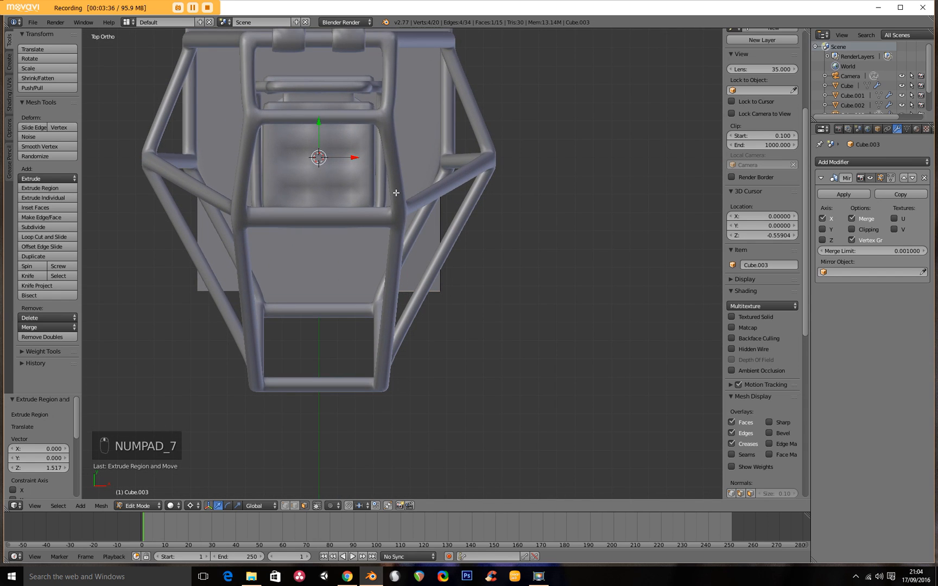
{"action": "key", "text": "z"}
{"action": "key", "text": "ctrl+r"}
{"action": "left_click", "coordinate": [416, 147]}
{"action": "left_click", "coordinate": [415, 152]}
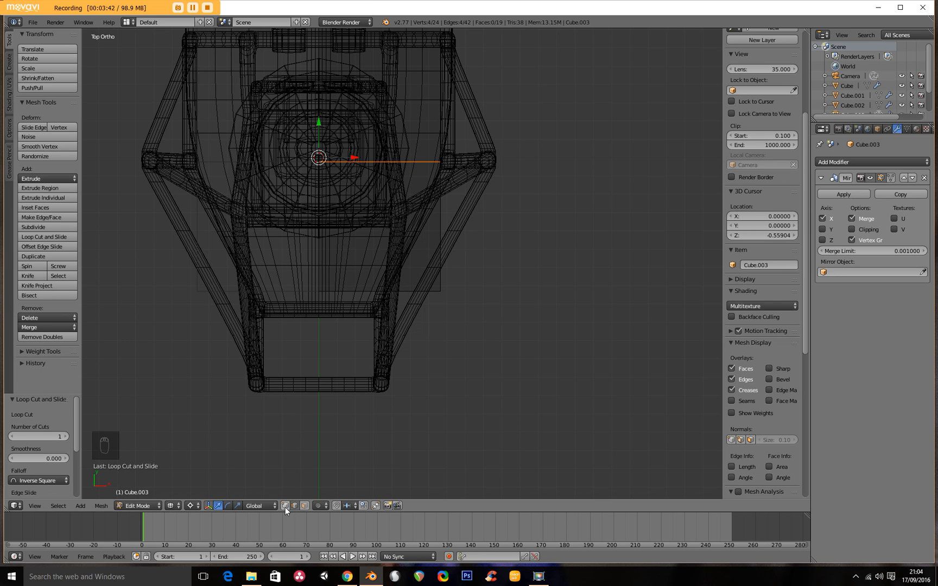
Select the underfloor section's front outer corner vertices and move them about -0.313 along X to taper its nose.
{"action": "key", "text": "a"}
{"action": "key", "text": "g"}
{"action": "left_click", "coordinate": [401, 259]}
{"action": "key", "text": "g"}
{"action": "key", "text": "b"}
{"action": "left_click_drag", "start_coordinate": [430, 278], "coordinate": [471, 298]}
{"action": "scroll", "coordinate": [468, 288], "scroll_direction": "up", "scroll_amount": 2}
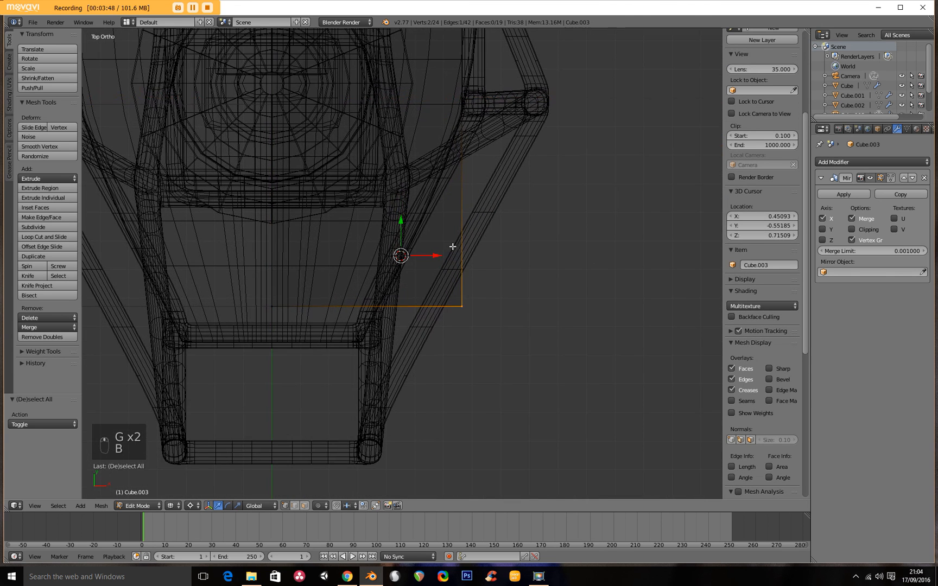
{"action": "key", "text": "g"}
{"action": "key", "text": "x"}
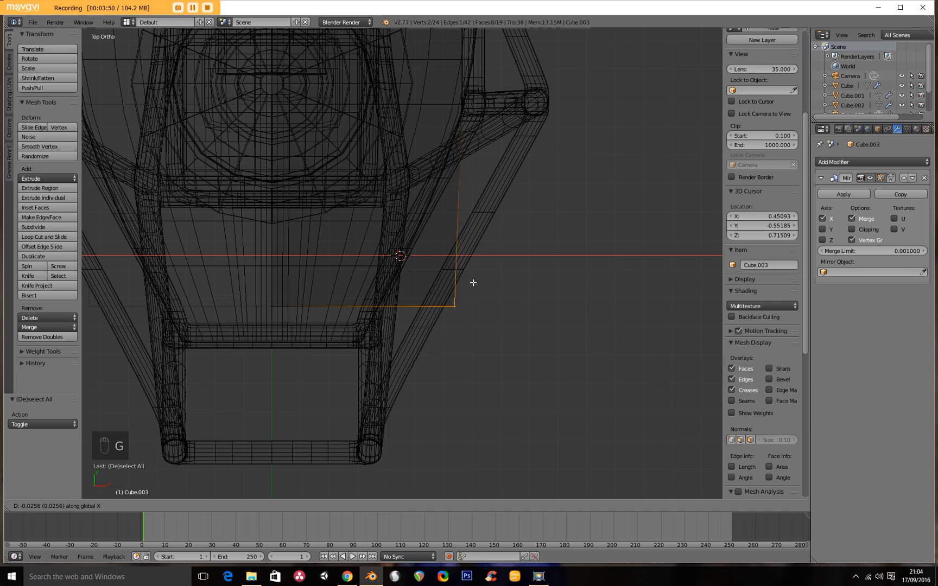
{"action": "left_click", "coordinate": [392, 285]}
{"action": "middle_click_drag", "start_coordinate": [465, 270], "coordinate": [421, 212]}
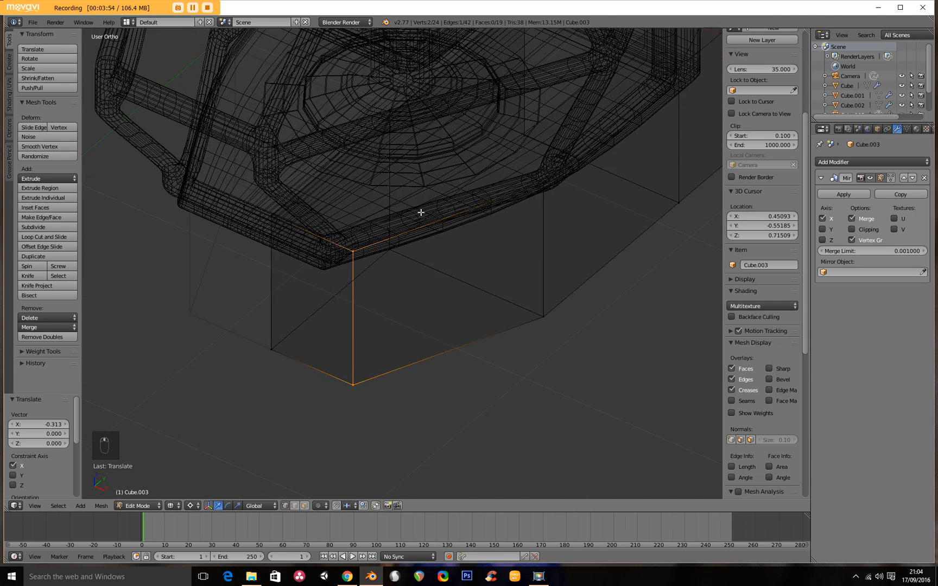
Move the underfloor's outer vertices at the crosswise cut about -0.022 along X, plus a slight further nudge, to follow the cockpit floor's edge.
{"action": "key", "text": "z"}
{"action": "mouse_move", "coordinate": [490, 203]}
{"action": "middle_mouse_down"}
{"action": "mouse_move", "coordinate": [489, 232]}
{"action": "mouse_move", "coordinate": [461, 199]}
{"action": "mouse_move", "coordinate": [495, 172]}
{"action": "mouse_move", "coordinate": [485, 257]}
{"action": "middle_mouse_up"}
{"action": "right_click", "coordinate": [484, 257]}
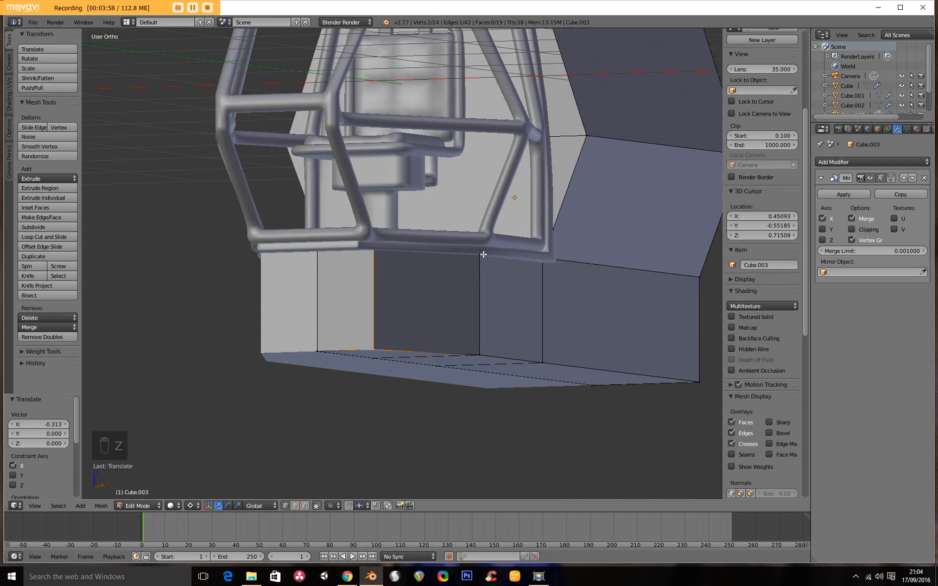
{"action": "right_click", "coordinate": [478, 351], "text": "shift"}
{"action": "middle_click_drag", "start_coordinate": [478, 350], "coordinate": [517, 341]}
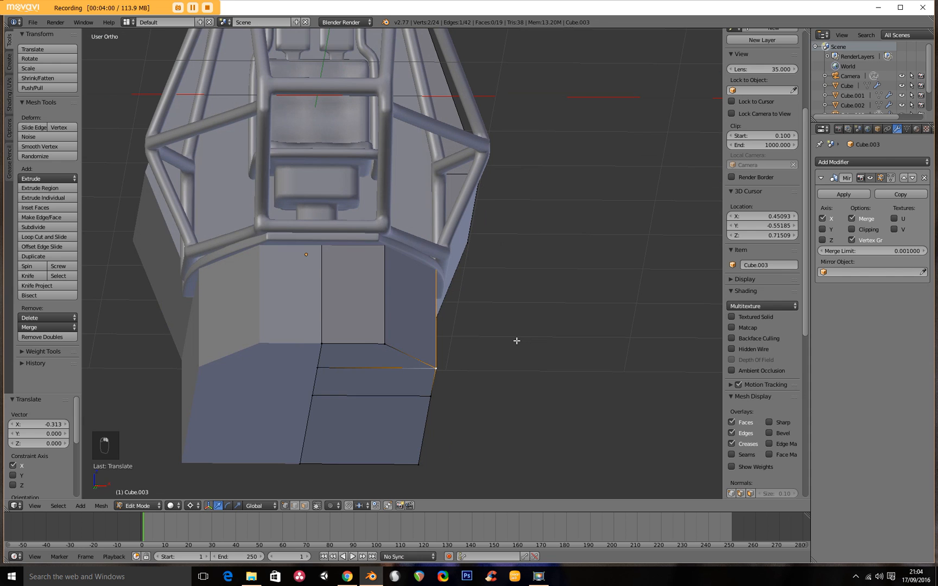
{"action": "key", "text": "g"}
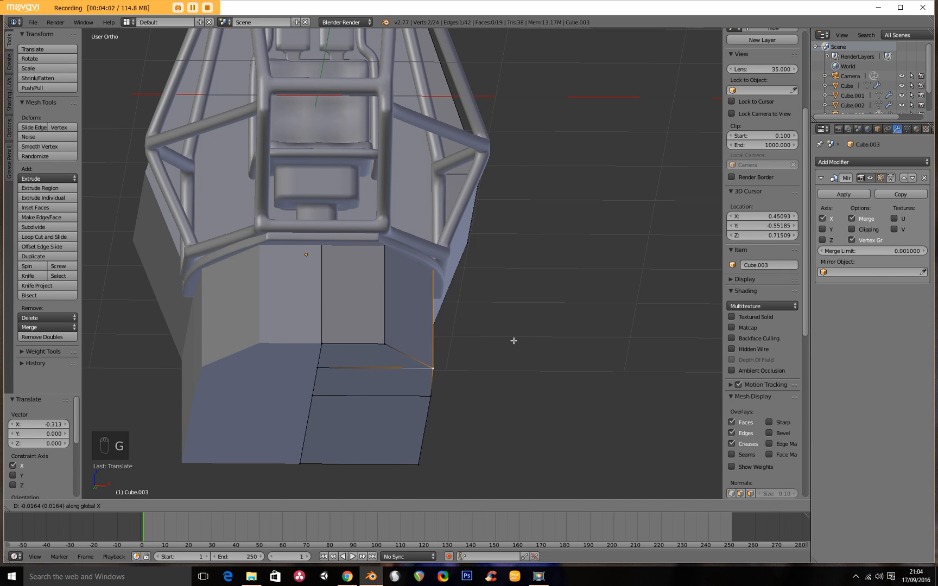
{"action": "left_click", "coordinate": [513, 341]}
{"action": "middle_click_drag", "start_coordinate": [513, 341], "coordinate": [458, 325]}
{"action": "key", "text": "g"}
{"action": "key", "text": "x"}
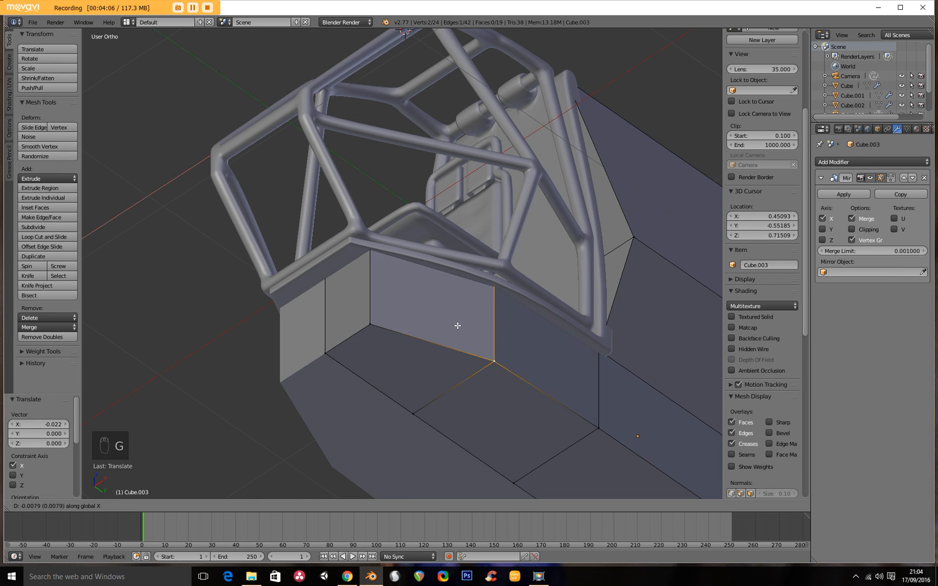
{"action": "left_click", "coordinate": [456, 326]}
Add one centred crosswise loop cut around the rear body, dividing it into front and back halves.
{"action": "middle_click_drag", "start_coordinate": [471, 314], "coordinate": [442, 351]}
{"action": "key", "text": "KP_3"}
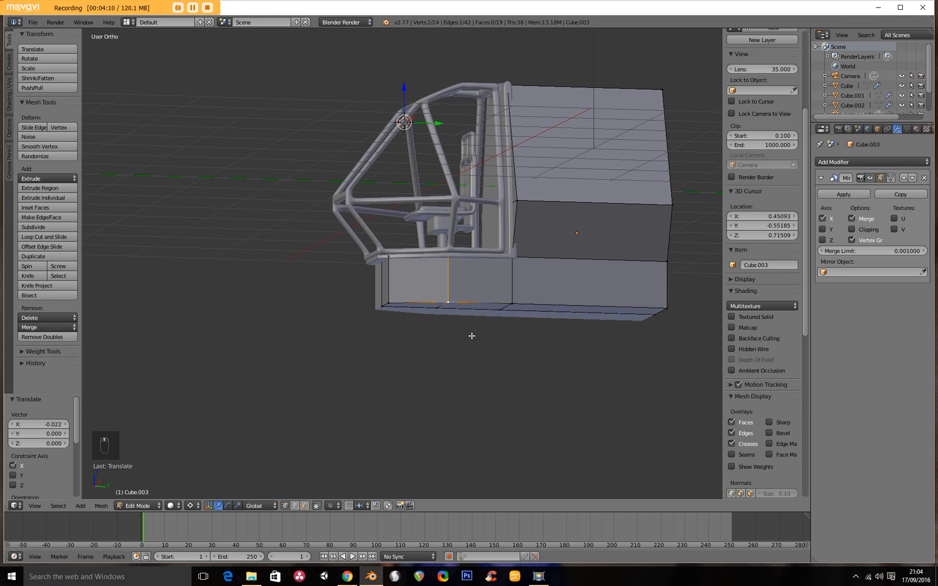
{"action": "middle_click_drag", "start_coordinate": [470, 294], "coordinate": [435, 368]}
{"action": "left_click", "coordinate": [304, 506]}
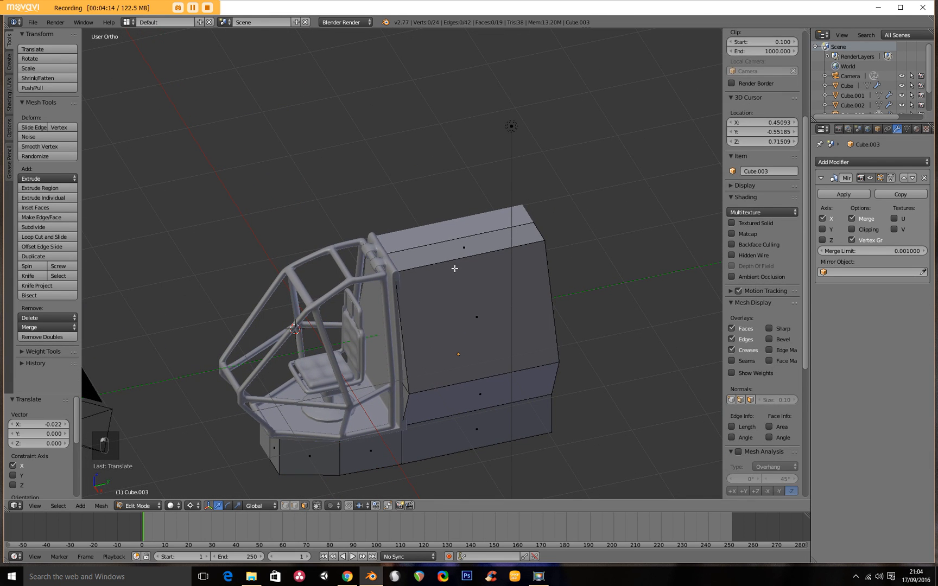
{"action": "right_click", "coordinate": [454, 255]}
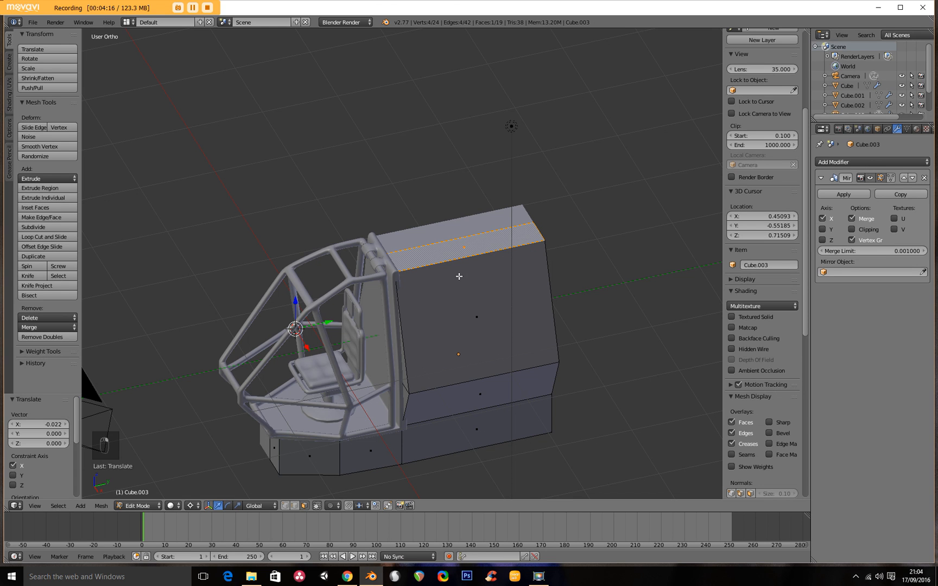
{"action": "key", "text": "ctrl+r"}
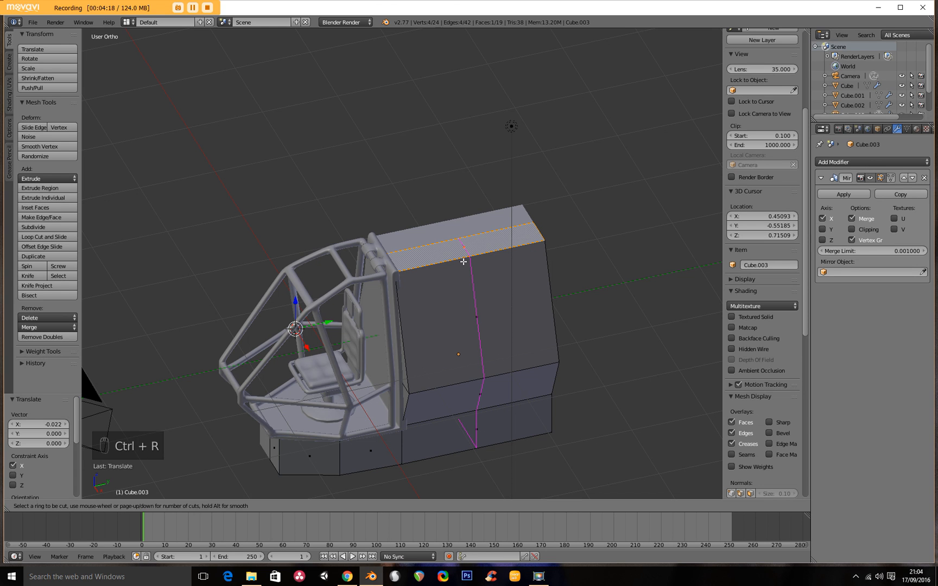
{"action": "left_click", "coordinate": [463, 262]}
{"action": "right_click", "coordinate": [463, 262]}
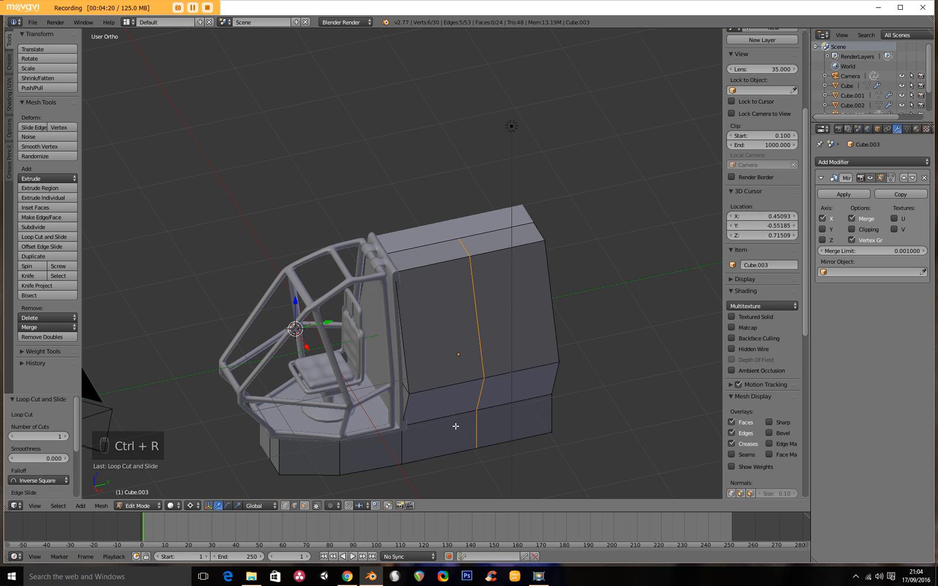
Select the front half of the rear body's top face and extrude it upward about 0.520.
{"action": "left_click", "coordinate": [305, 505]}
{"action": "right_click", "coordinate": [435, 259]}
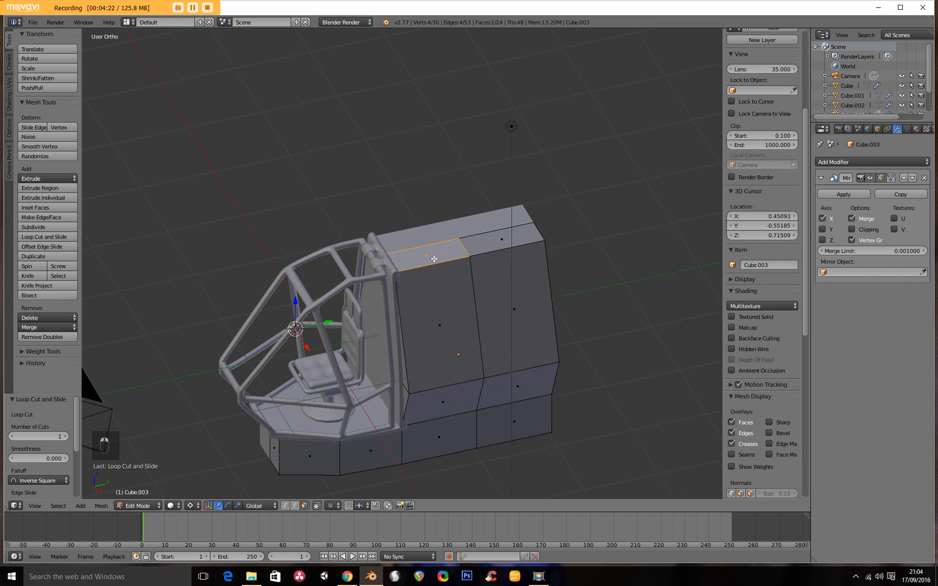
{"action": "key", "text": "e"}
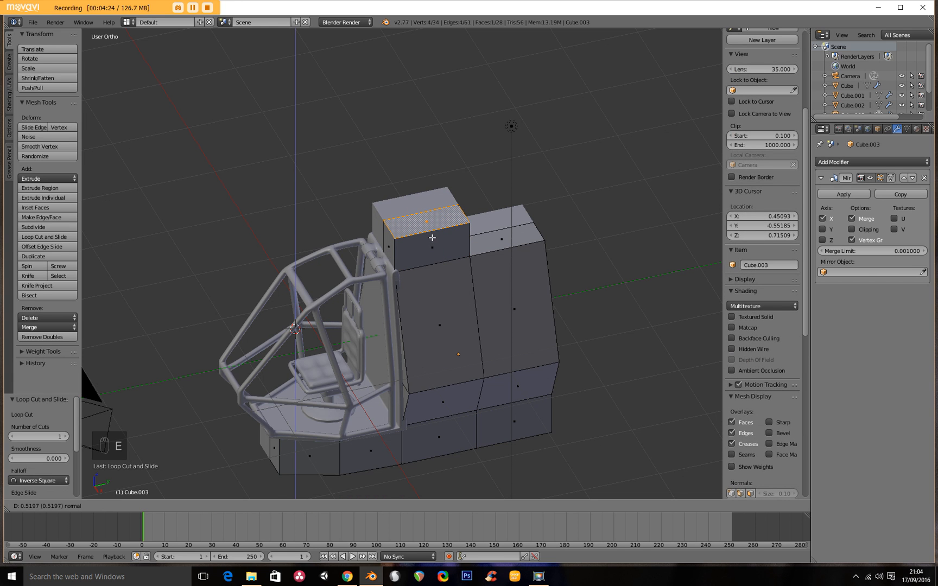
{"action": "left_click", "coordinate": [433, 238]}
Show the model as wireframe in right side view, with vertex selection active and nothing selected.
{"action": "key", "text": "KP_3"}
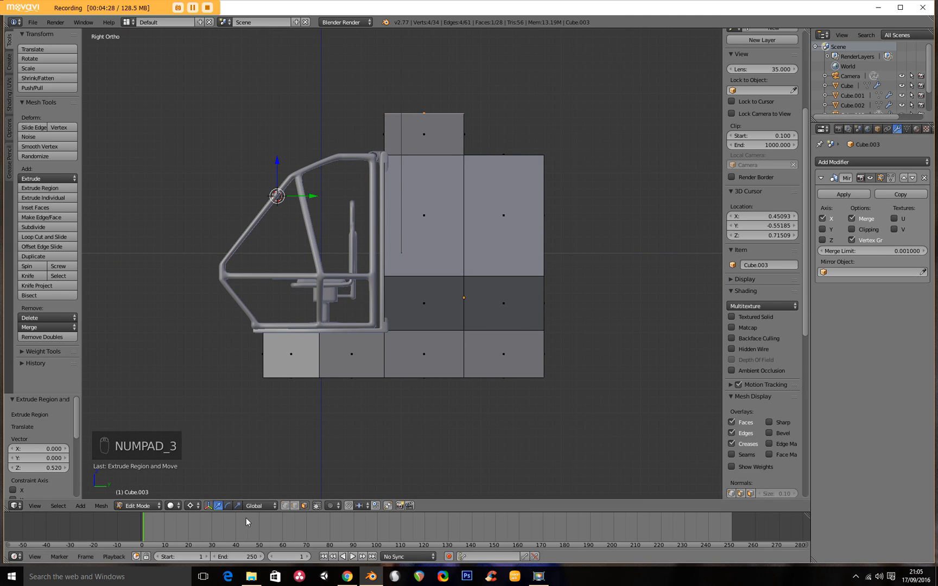
{"action": "left_click", "coordinate": [286, 506]}
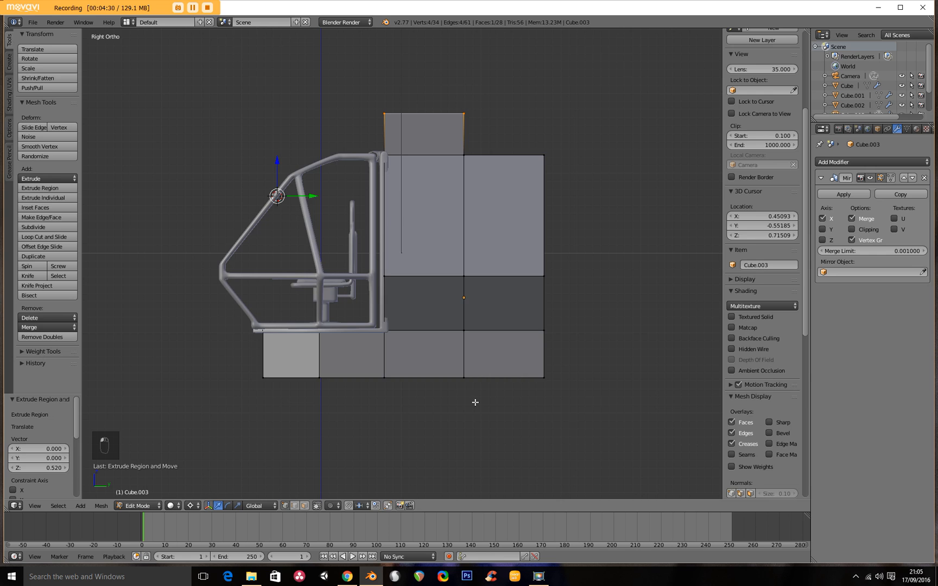
{"action": "key", "text": "z"}
{"action": "key", "text": "a"}
{"action": "key", "text": "b"}
{"action": "left_click_drag", "start_coordinate": [530, 247], "coordinate": [576, 388]}
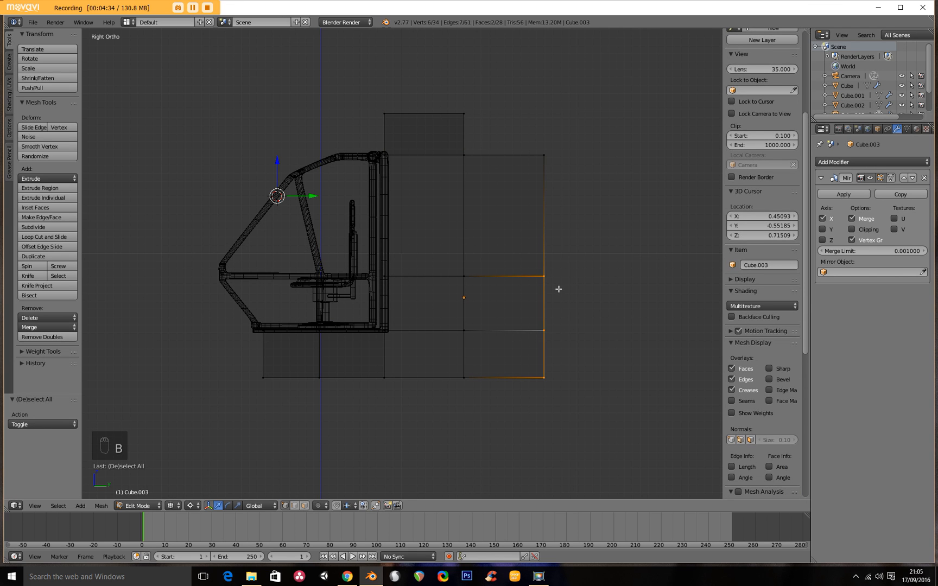
{"action": "key", "text": "g"}
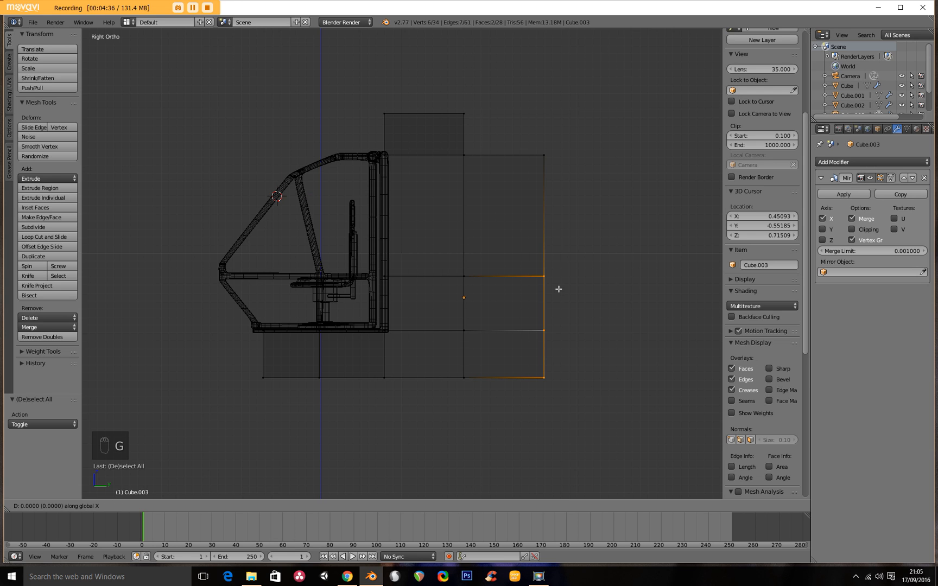
{"action": "key", "text": "y"}
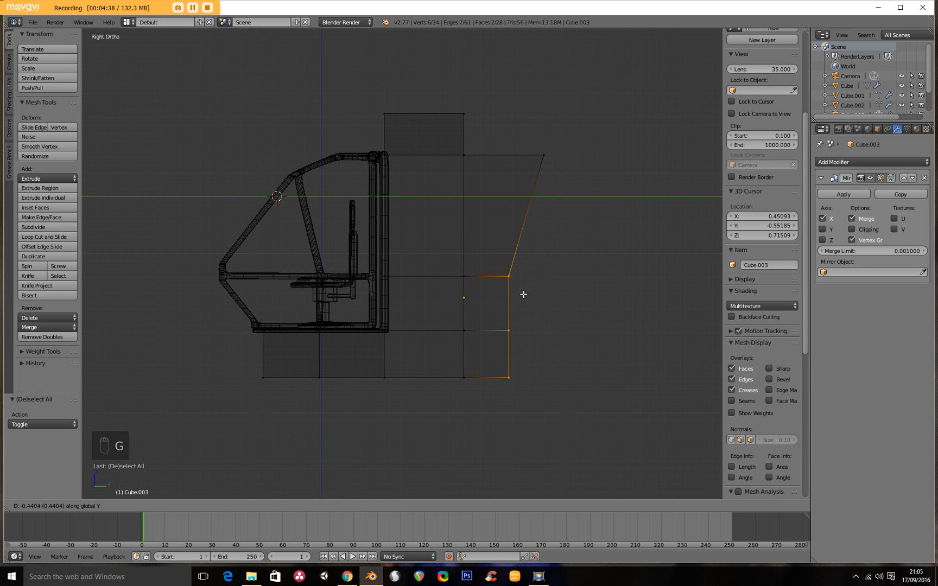
{"action": "right_click", "coordinate": [544, 317]}
Select the vertices at the two lowest levels of the rear body's back edge and move them about -0.7 along Y.
{"action": "key", "text": "a"}
{"action": "key", "text": "b"}
{"action": "left_click_drag", "start_coordinate": [518, 295], "coordinate": [577, 412]}
{"action": "key", "text": "g"}
{"action": "key", "text": "y"}
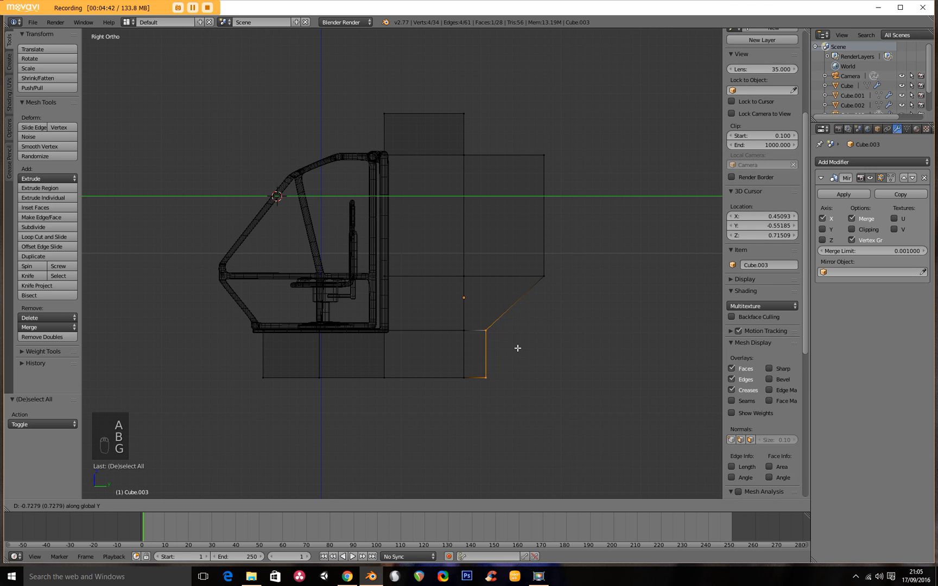
{"action": "left_click", "coordinate": [520, 348]}
Add a horizontal loop cut around the rear body's tall upper section and slide it toward the roof.
{"action": "key", "text": "a"}
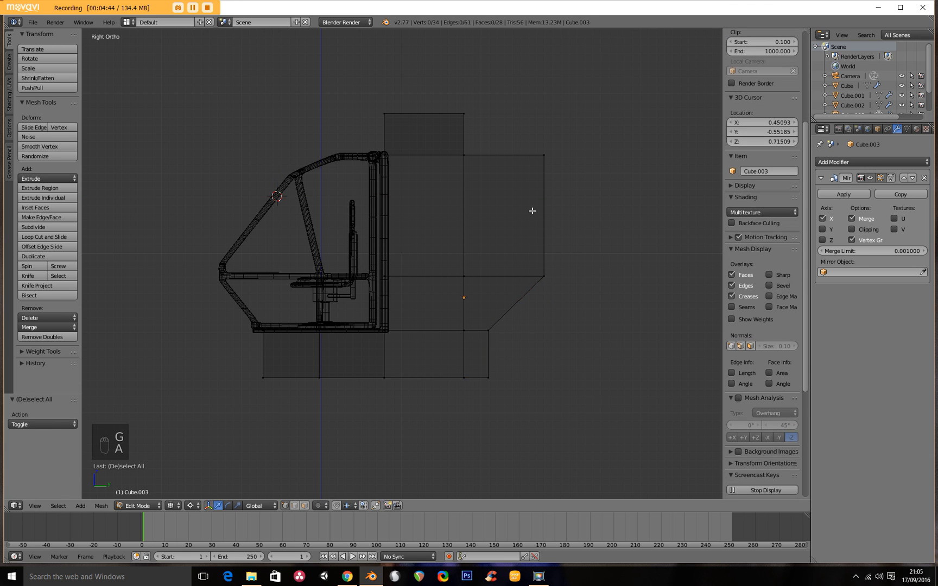
{"action": "key", "text": "ctrl+r"}
{"action": "left_click", "coordinate": [528, 199]}
{"action": "left_click", "coordinate": [528, 171]}
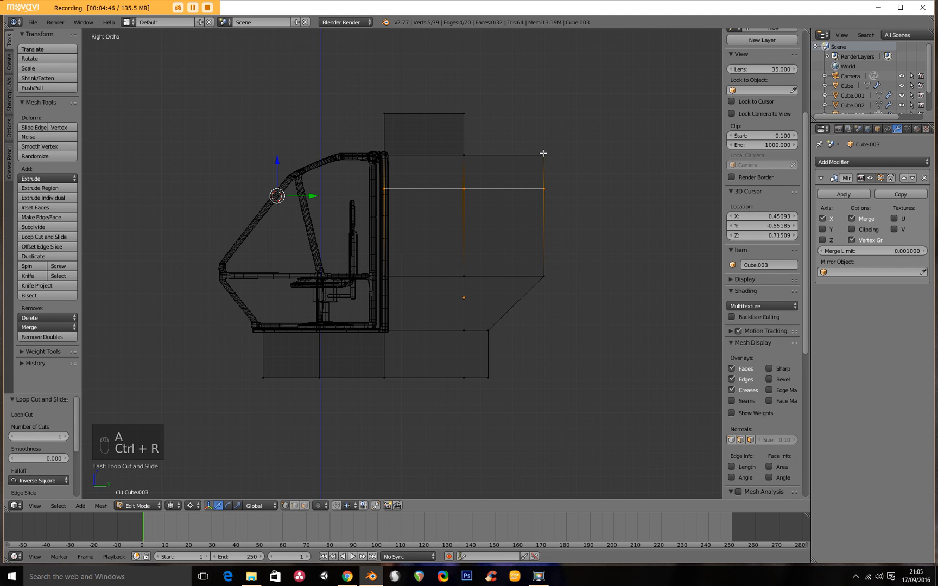
Select the rear body's top back corner vertices and move them -0.667 along Y to slope the roof's back edge.
{"action": "key", "text": "a"}
{"action": "key", "text": "b"}
{"action": "left_click_drag", "start_coordinate": [522, 124], "coordinate": [571, 161]}
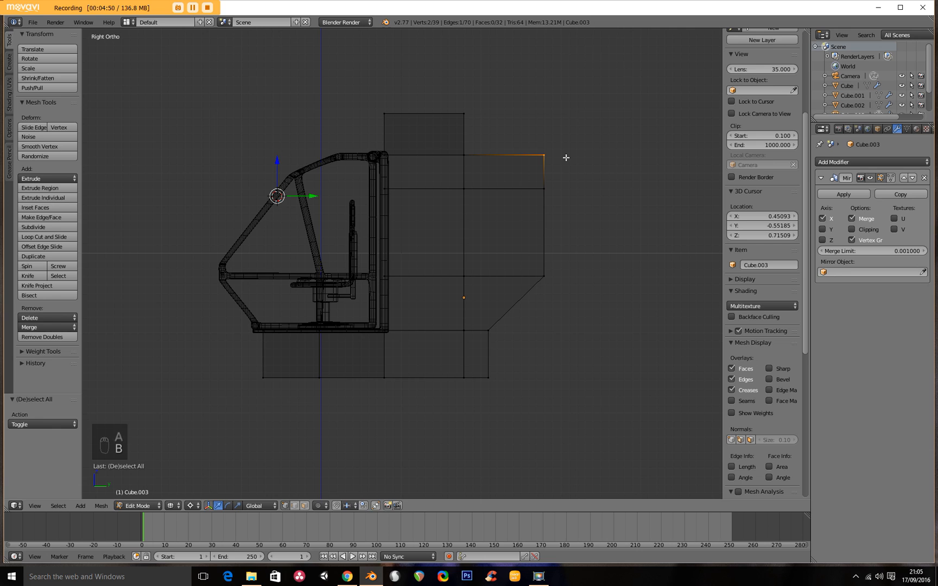
{"action": "key", "text": "g"}
{"action": "middle_click", "coordinate": [565, 157]}
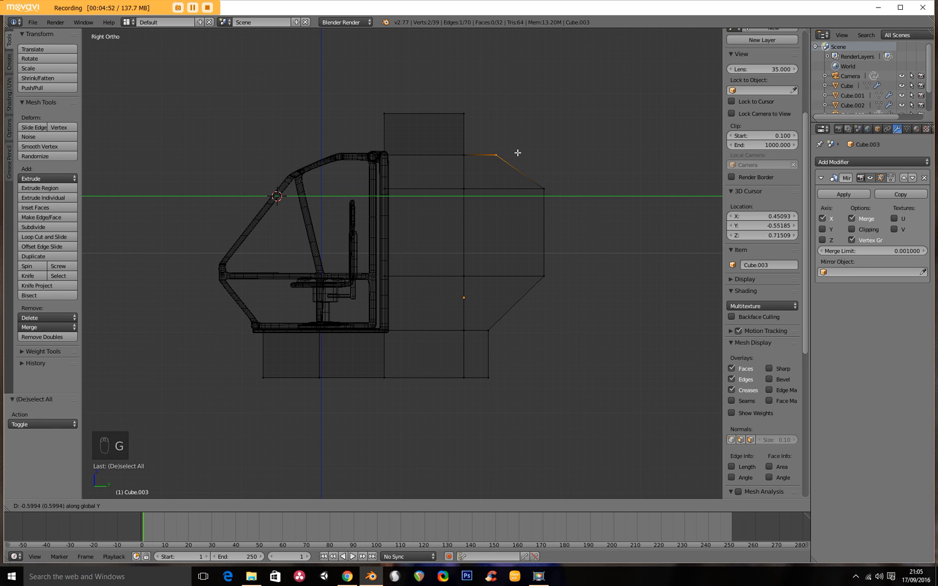
{"action": "left_click", "coordinate": [512, 157]}
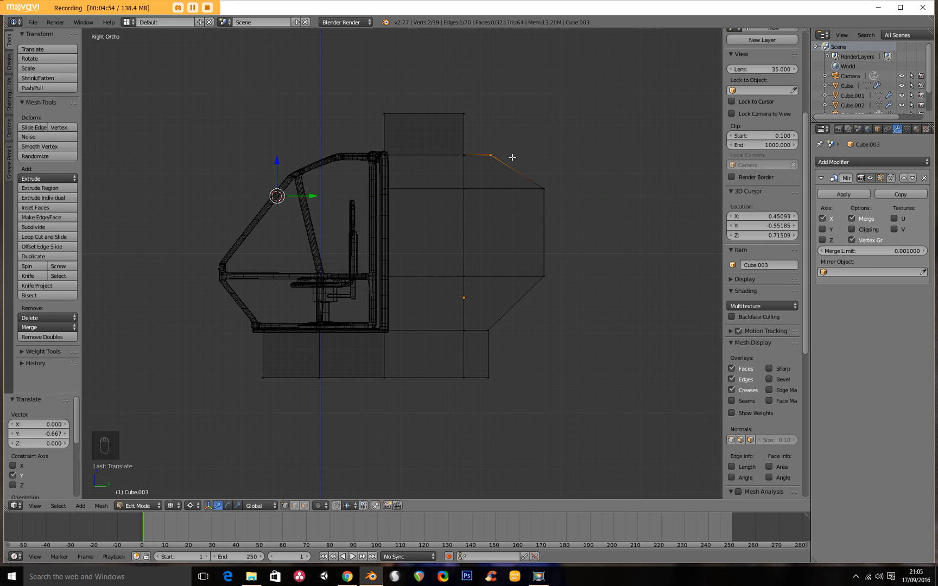
Select the rear body's pulled-in back vertices at the roof and at the two lowest levels.
{"action": "key", "text": "a"}
{"action": "key", "text": "b"}
{"action": "left_click_drag", "start_coordinate": [483, 87], "coordinate": [494, 460]}
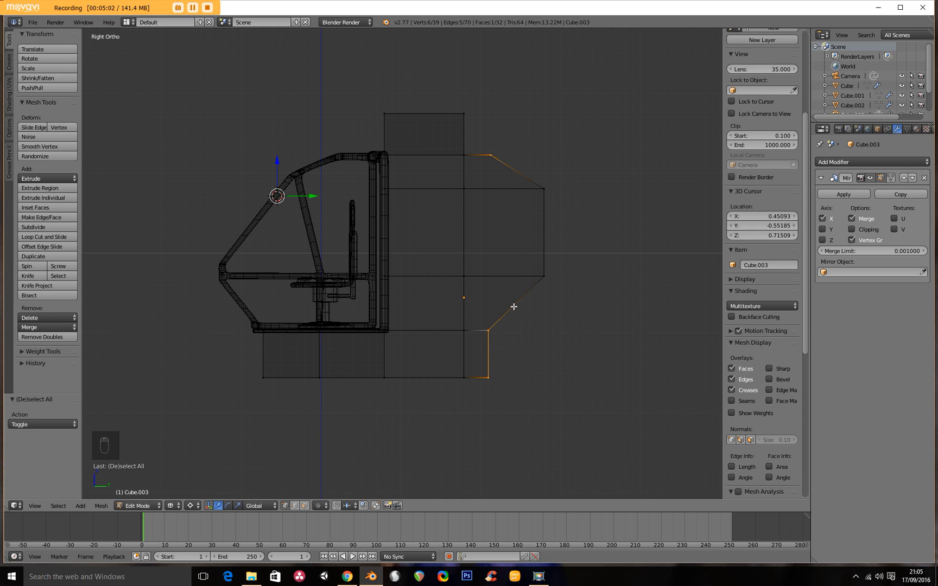
{"action": "key", "text": "s"}
{"action": "key", "text": "y"}
{"action": "key", "text": "0"}
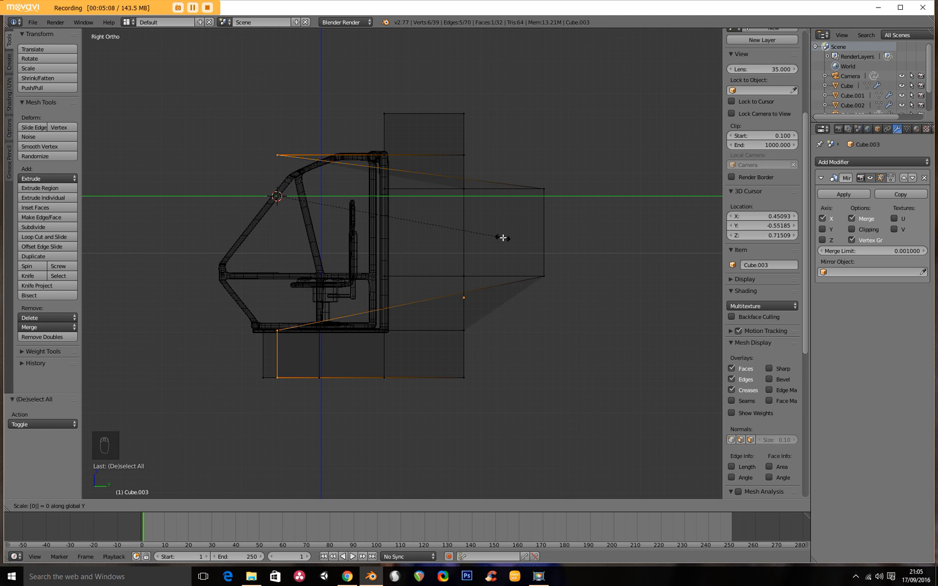
{"action": "key", "text": "Return"}
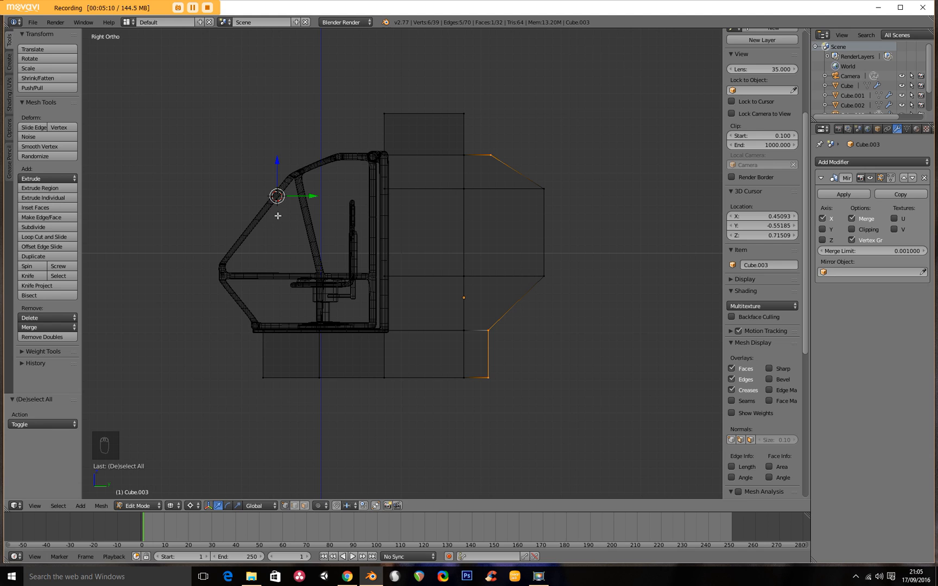
Set the pivot point to Individual Origins and scale the selected back vertices to 0 along Y.
{"action": "left_click", "coordinate": [190, 507]}
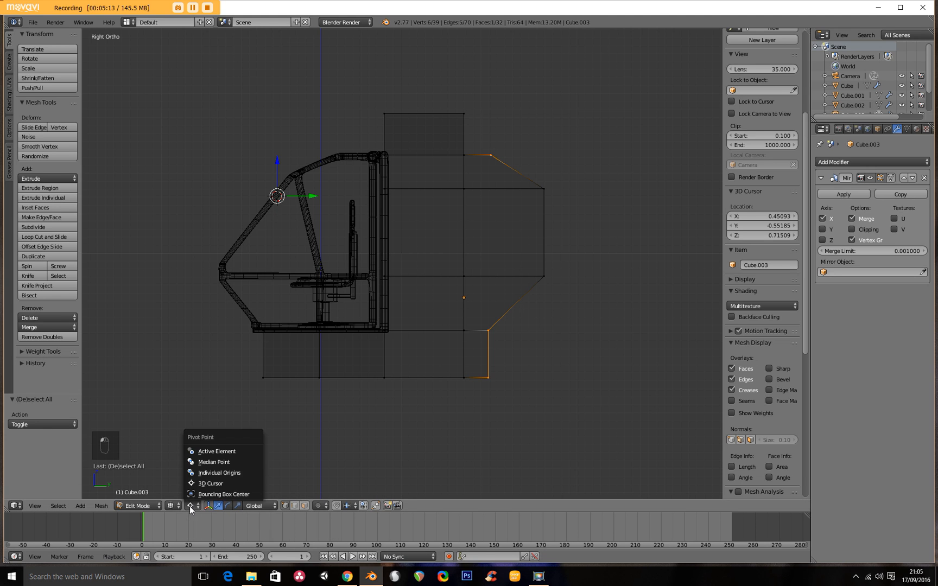
{"action": "left_click", "coordinate": [212, 474]}
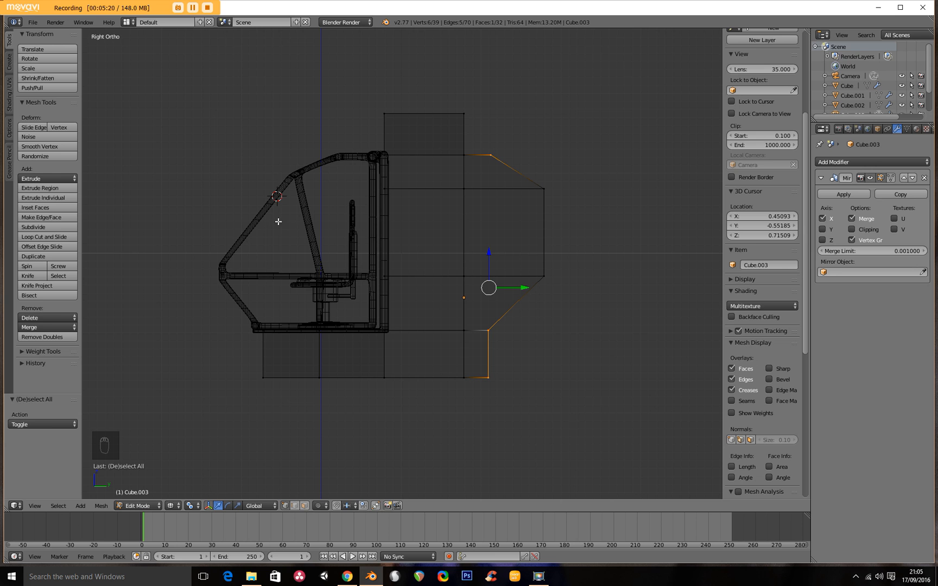
{"action": "key", "text": "s"}
{"action": "key", "text": "y"}
{"action": "key", "text": "0"}
{"action": "key", "text": "Return"}
{"action": "middle_click_drag", "start_coordinate": [524, 201], "coordinate": [550, 195]}
{"action": "key", "text": "KP_3"}
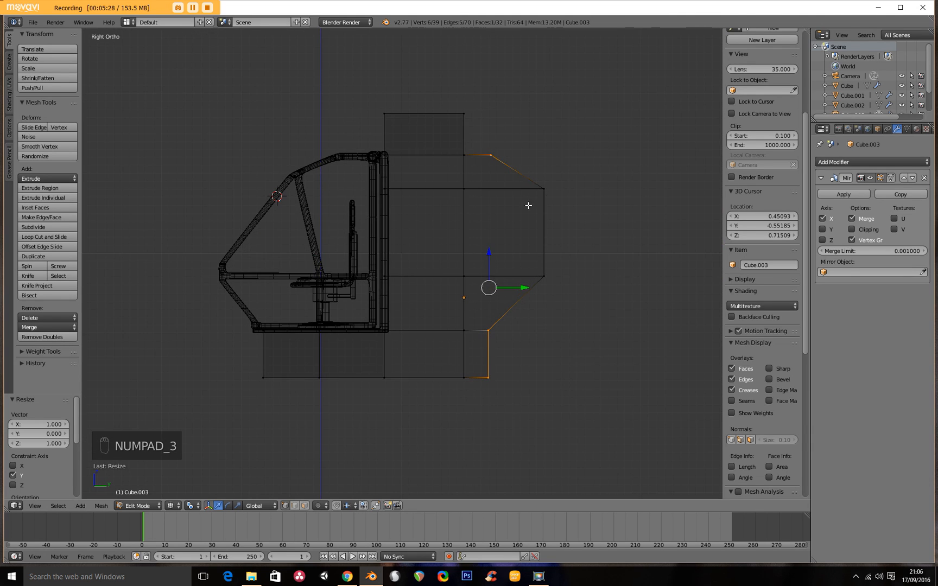
Add a centred horizontal loop cut around the whole underfloor section.
{"action": "key", "text": "ctrl+r"}
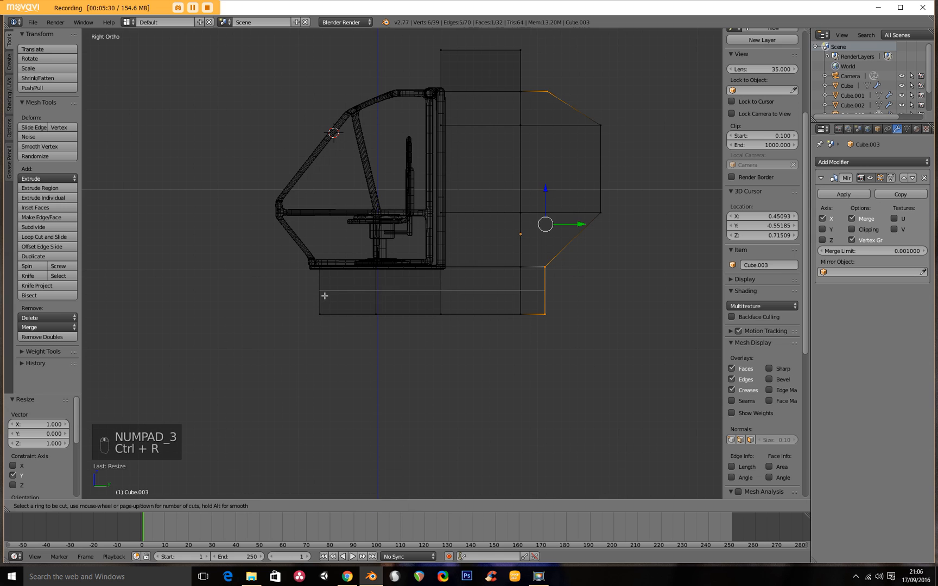
{"action": "left_click", "coordinate": [321, 295]}
{"action": "right_click", "coordinate": [321, 295]}
Select the underfloor's front bottom vertices and move them 0.428 along Y to slant the nose's lower half.
{"action": "key", "text": "a"}
{"action": "key", "text": "b"}
{"action": "left_click_drag", "start_coordinate": [300, 303], "coordinate": [334, 335]}
{"action": "key", "text": "g"}
{"action": "key", "text": "y"}
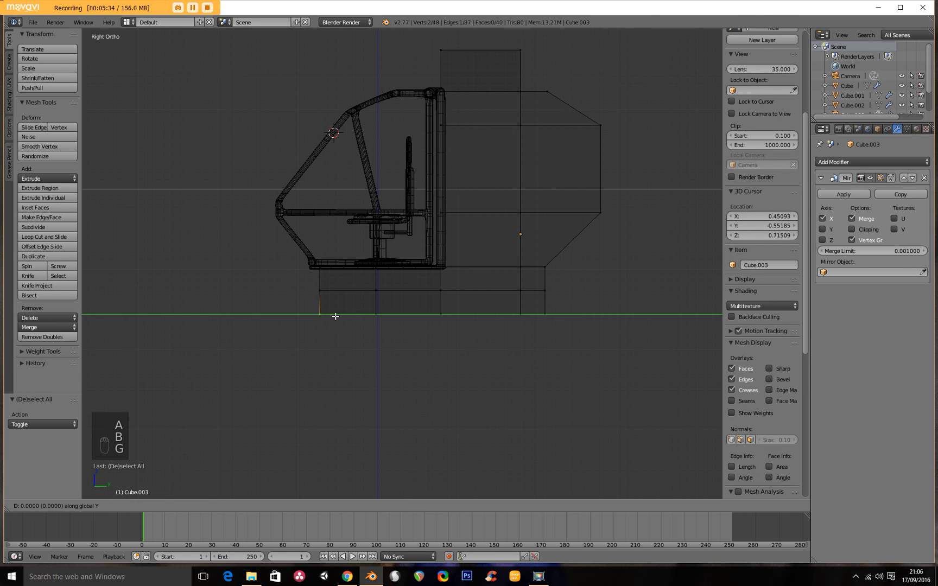
{"action": "left_click", "coordinate": [370, 318]}
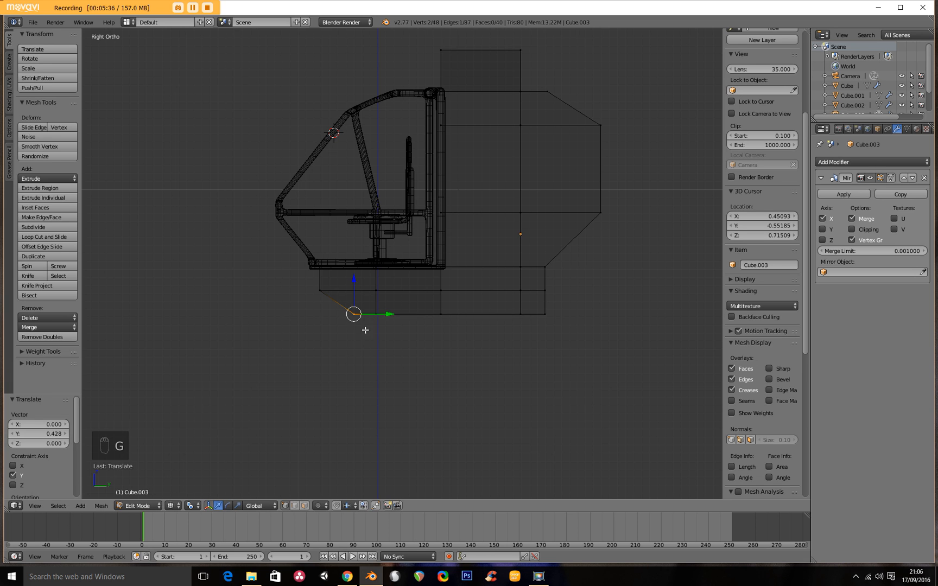
Select the two middle bottom faces of the underfloor, extrude them downward about 0.147, and return to solid shading.
{"action": "middle_click_drag", "start_coordinate": [394, 344], "coordinate": [461, 407]}
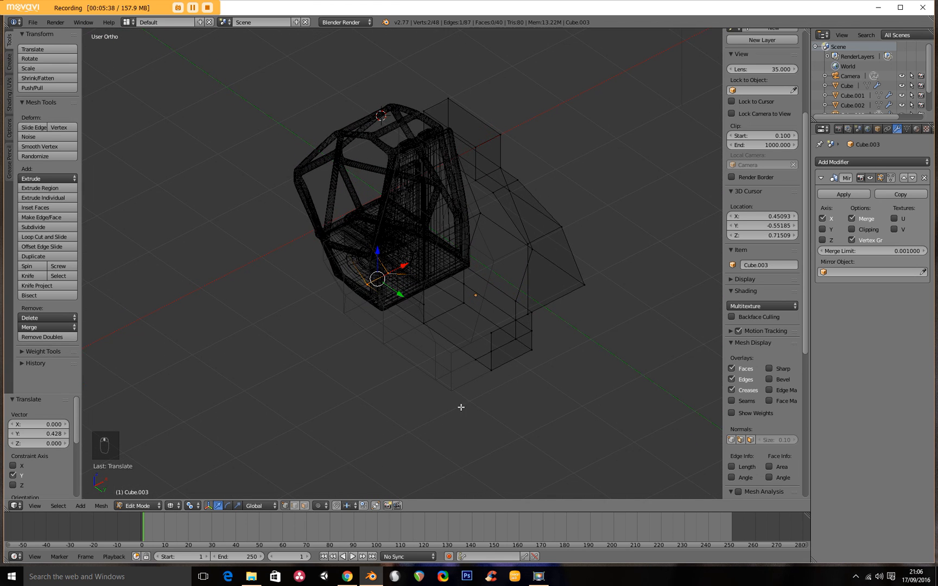
{"action": "left_click", "coordinate": [304, 505]}
{"action": "right_click", "coordinate": [463, 343]}
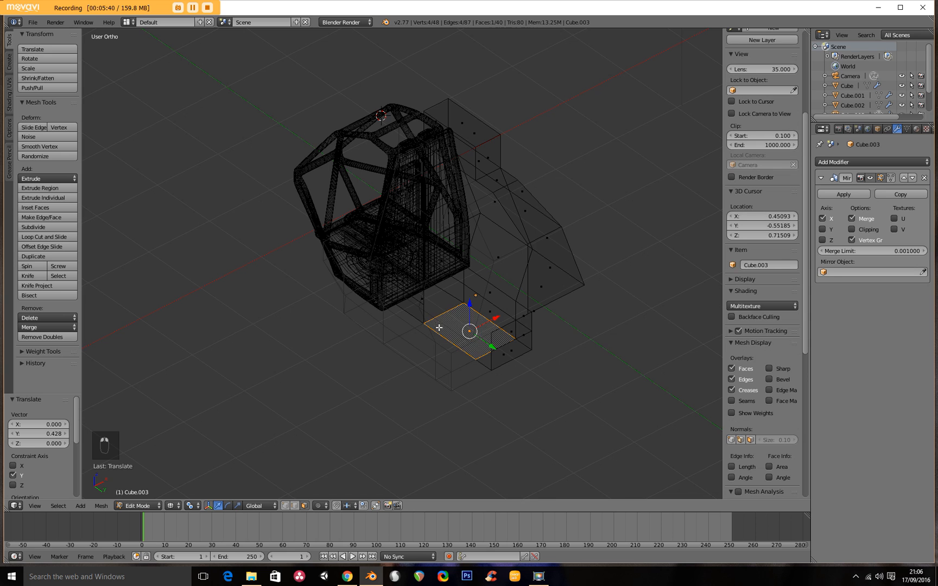
{"action": "right_click", "coordinate": [425, 314], "text": "shift"}
{"action": "middle_click_drag", "start_coordinate": [425, 315], "coordinate": [364, 341]}
{"action": "key", "text": "e"}
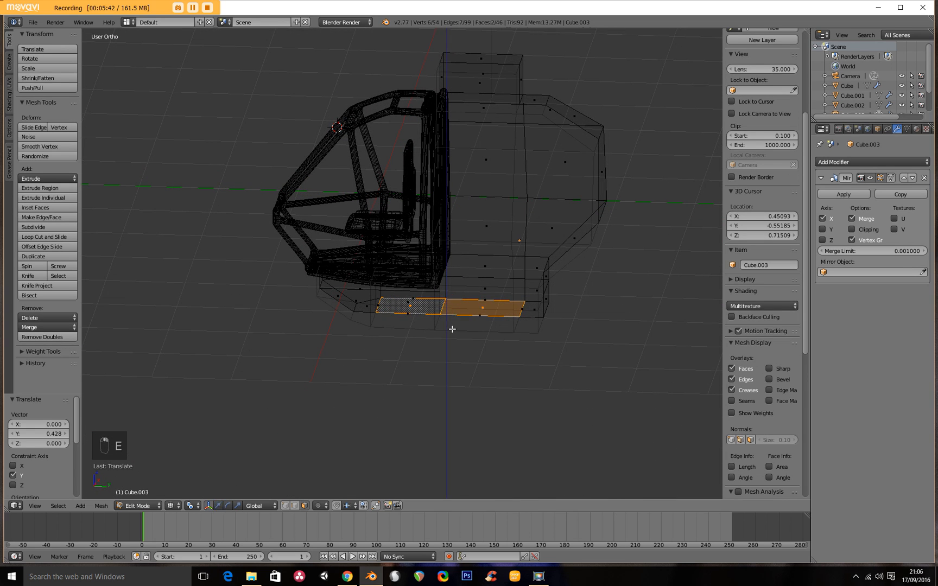
{"action": "left_click", "coordinate": [453, 341]}
{"action": "key", "text": "z"}
{"action": "mouse_move", "coordinate": [453, 341]}
{"action": "middle_mouse_down"}
{"action": "mouse_move", "coordinate": [450, 352]}
{"action": "mouse_move", "coordinate": [386, 379]}
{"action": "mouse_move", "coordinate": [544, 362]}
{"action": "mouse_move", "coordinate": [600, 375]}
{"action": "mouse_move", "coordinate": [499, 354]}
{"action": "mouse_move", "coordinate": [472, 381]}
{"action": "mouse_move", "coordinate": [488, 390]}
{"action": "mouse_move", "coordinate": [485, 336]}
{"action": "middle_mouse_up"}
{"action": "scroll", "coordinate": [484, 310], "scroll_direction": "up", "scroll_amount": 2}
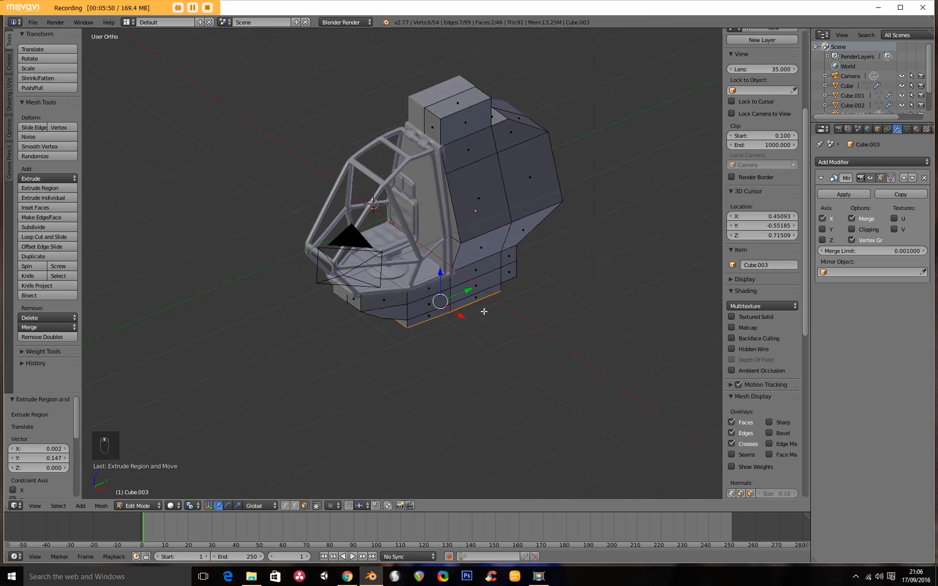
Extrude the lower front side face of the rear body in place and scale the new face to 0.7.
{"action": "middle_click_drag", "start_coordinate": [477, 281], "coordinate": [525, 196]}
{"action": "middle_click_drag", "start_coordinate": [496, 152], "coordinate": [407, 283]}
{"action": "scroll", "coordinate": [460, 199], "scroll_direction": "down", "scroll_amount": 3}
{"action": "scroll", "coordinate": [444, 257], "scroll_direction": "up", "scroll_amount": 3}
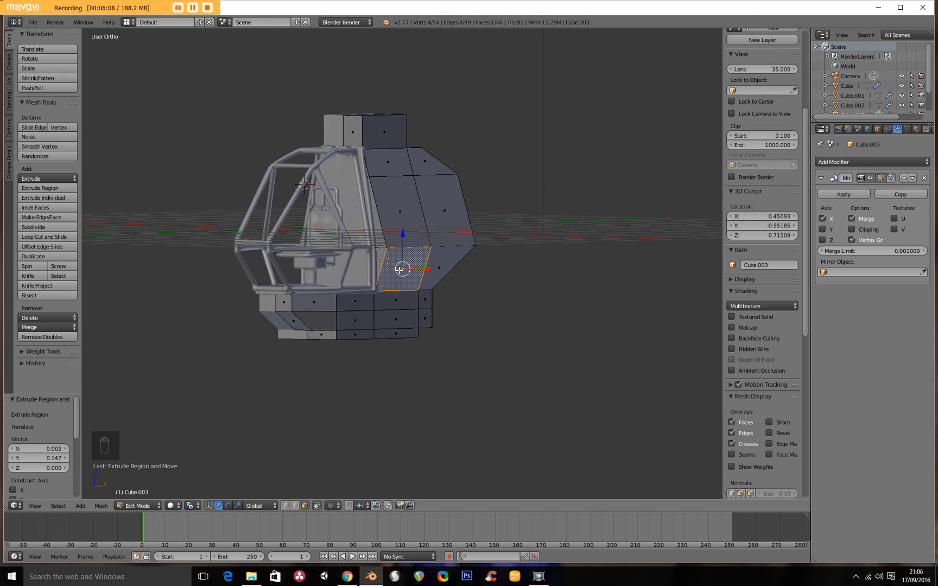
{"action": "key", "text": "KP_3"}
{"action": "scroll", "coordinate": [406, 257], "scroll_direction": "up", "scroll_amount": 3}
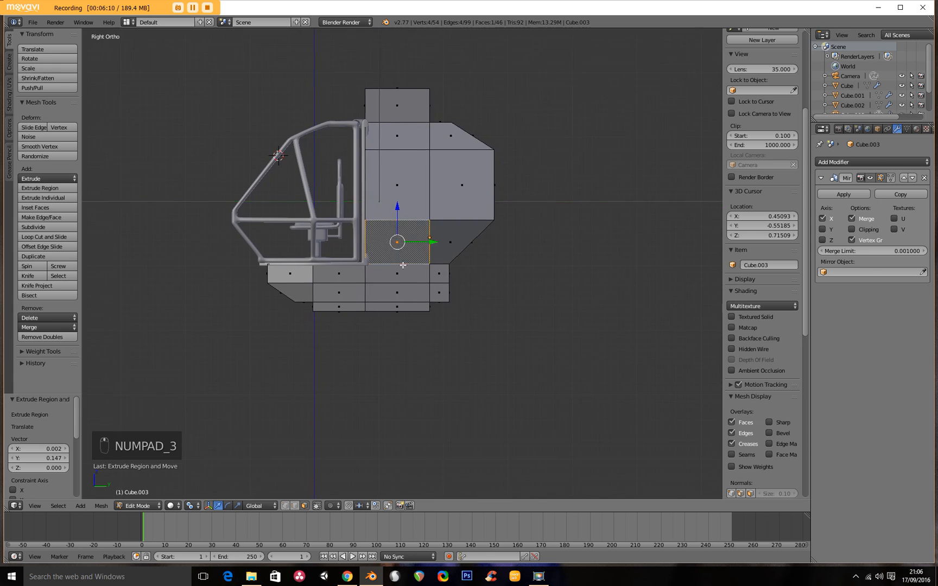
{"action": "middle_click_drag", "start_coordinate": [381, 259], "coordinate": [382, 270], "text": "shift"}
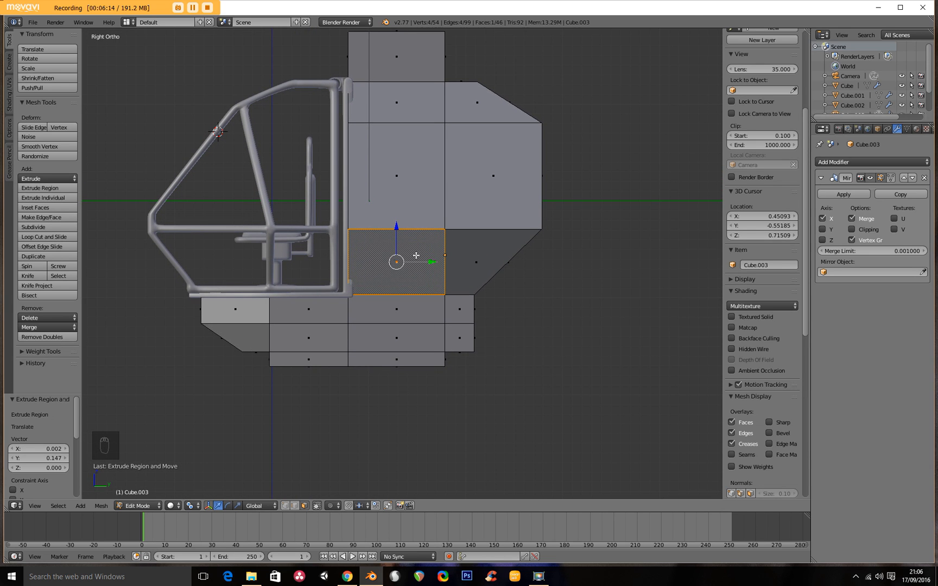
{"action": "mouse_move", "coordinate": [422, 253]}
{"action": "middle_mouse_down"}
{"action": "mouse_move", "coordinate": [450, 278]}
{"action": "mouse_move", "coordinate": [422, 269]}
{"action": "middle_mouse_up"}
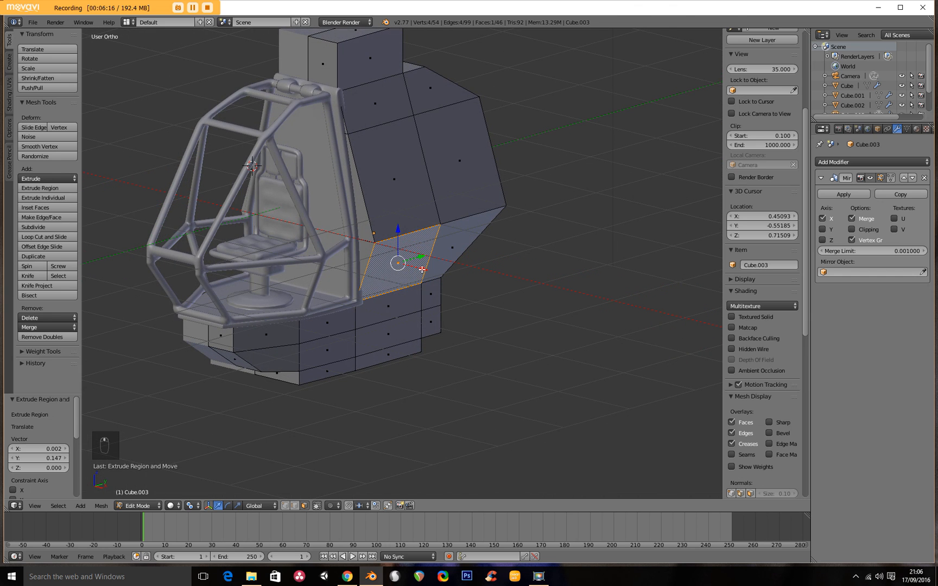
{"action": "key", "text": "e"}
{"action": "type", "text": "s"}
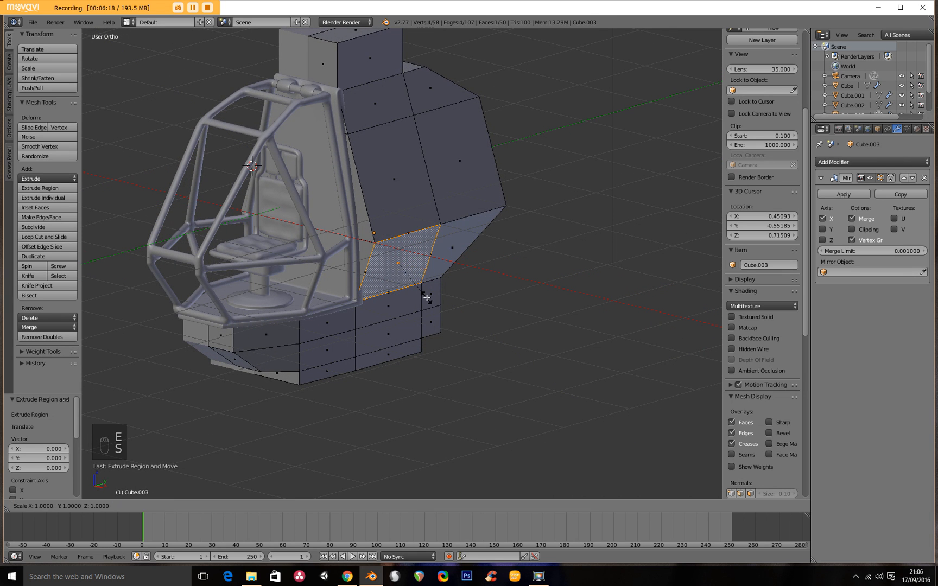
{"action": "type", "text": ".7"}
{"action": "key", "text": "Return"}
Extrude the scaled-down side face outward about 0.527 to form a side arm.
{"action": "middle_click_drag", "start_coordinate": [427, 298], "coordinate": [425, 299]}
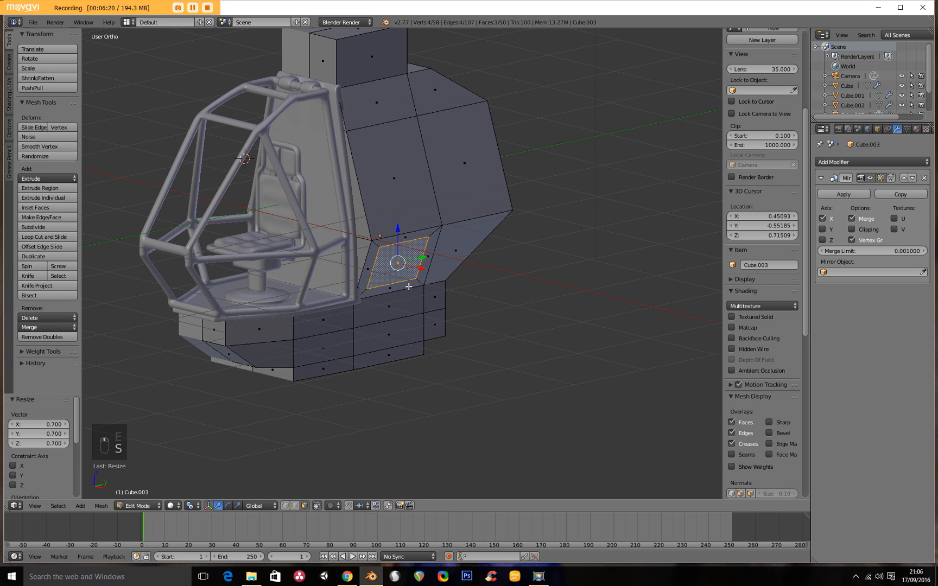
{"action": "key", "text": "e"}
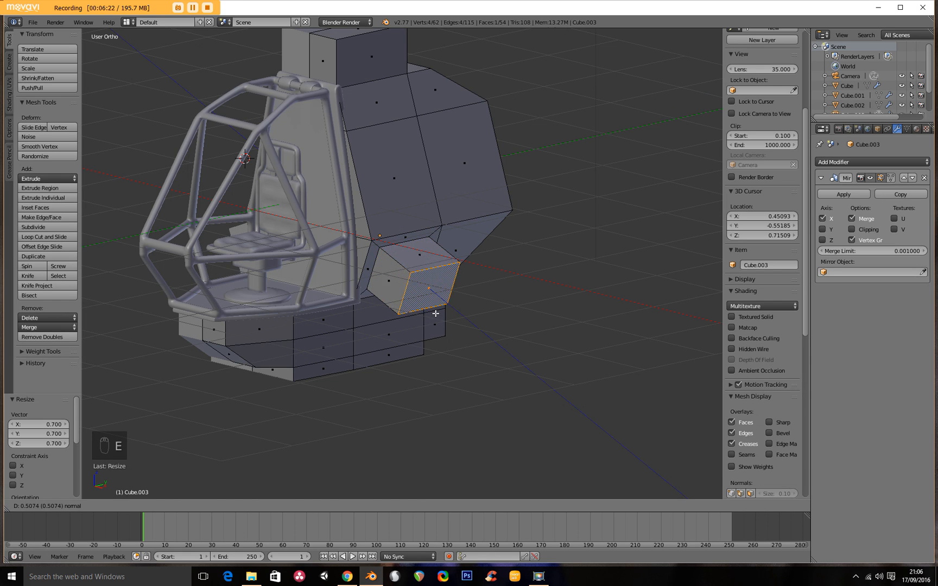
{"action": "left_click", "coordinate": [436, 314]}
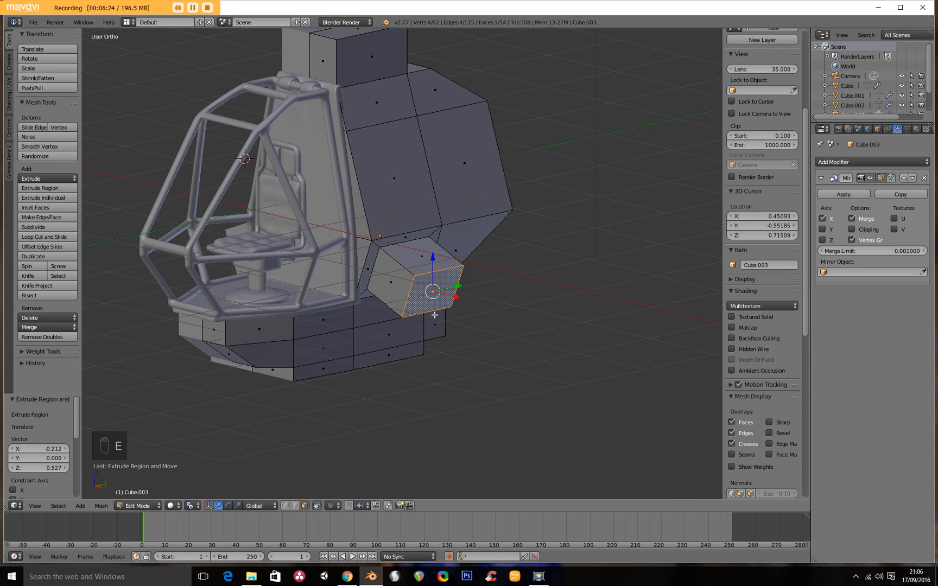
In vertex mode, scale the side arm's outer end to 0 along X so it stands vertical.
{"action": "key", "text": "KP_1"}
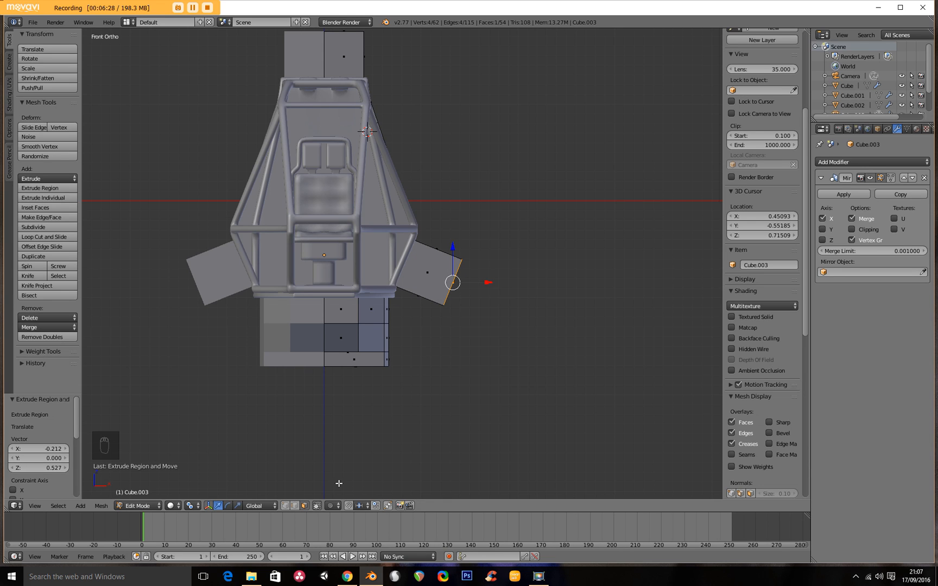
{"action": "left_click", "coordinate": [283, 506]}
{"action": "key", "text": "s"}
{"action": "key", "text": "x"}
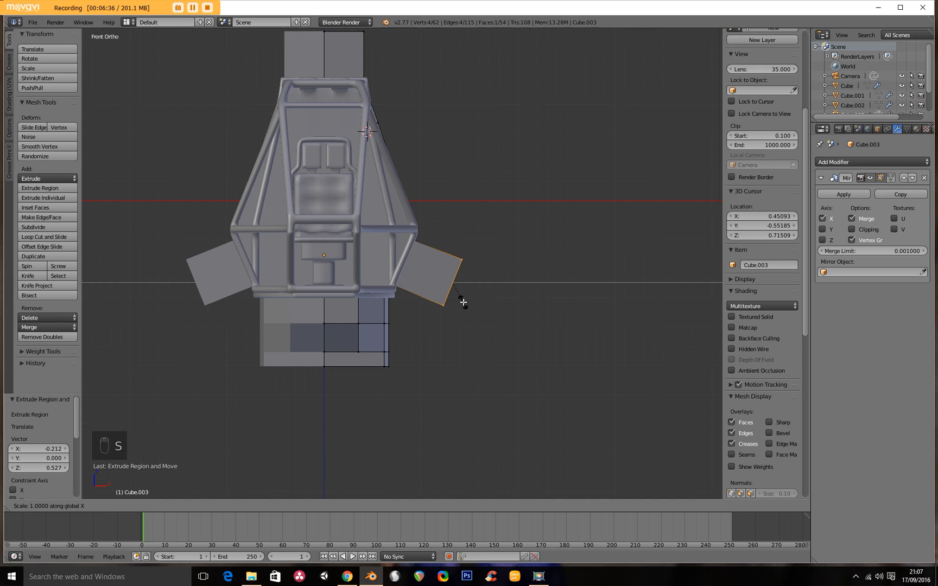
{"action": "key", "text": "0"}
{"action": "left_click", "coordinate": [463, 302]}
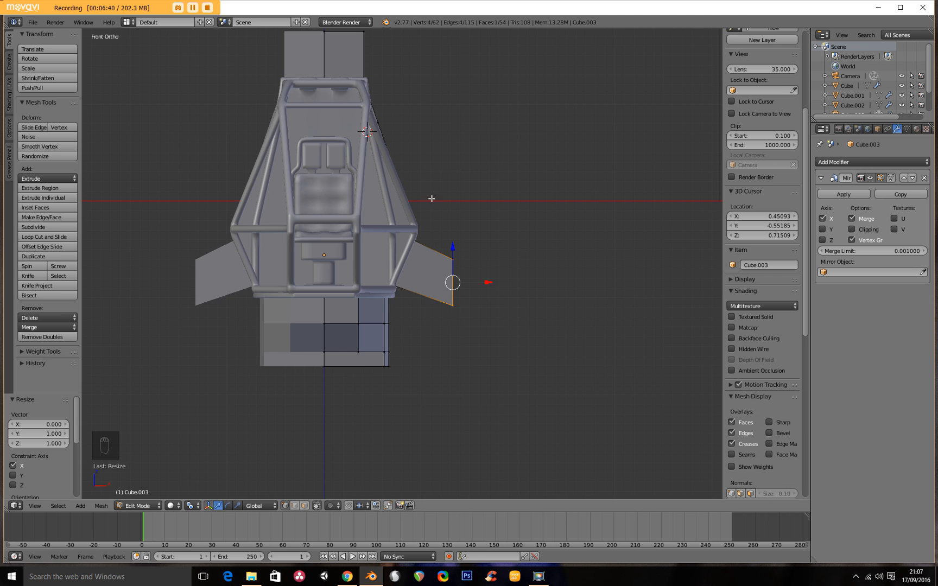
Extrude the arm's end face in place, enlarge it by about 1.688, and extrude it outward about 0.09 as an end plate.
{"action": "middle_click_drag", "start_coordinate": [465, 305], "coordinate": [429, 293]}
{"action": "key", "text": "KP_1"}
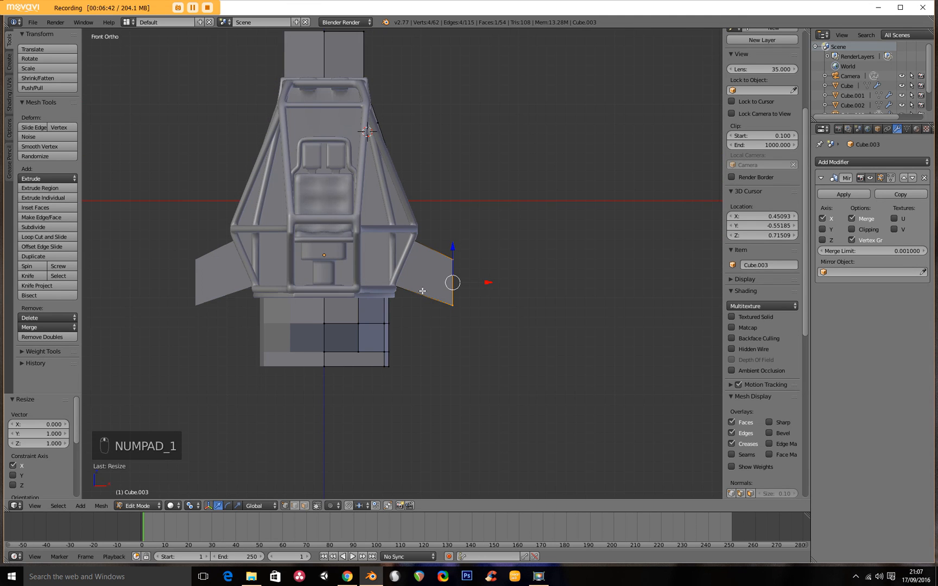
{"action": "key", "text": "e"}
{"action": "right_click", "coordinate": [447, 298]}
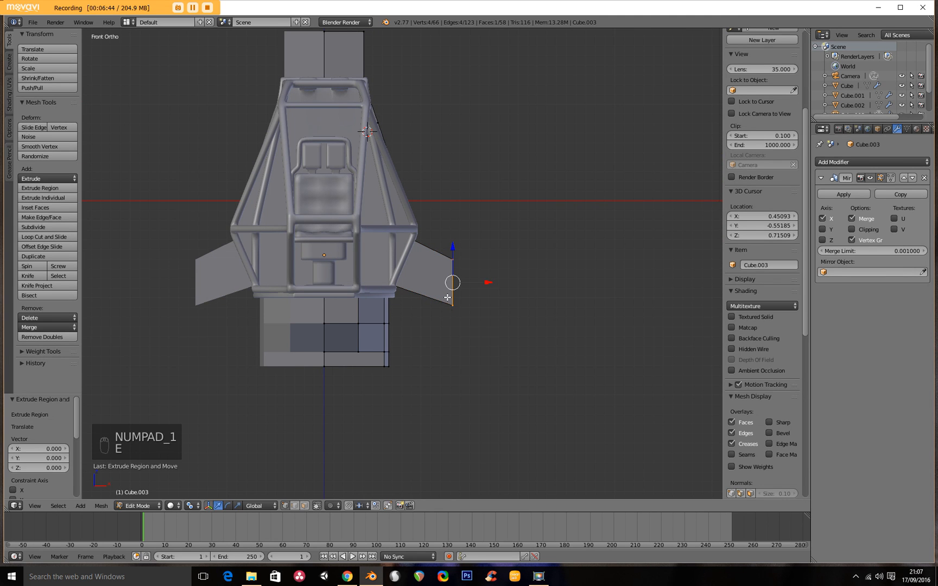
{"action": "key", "text": "s"}
{"action": "left_click", "coordinate": [460, 328]}
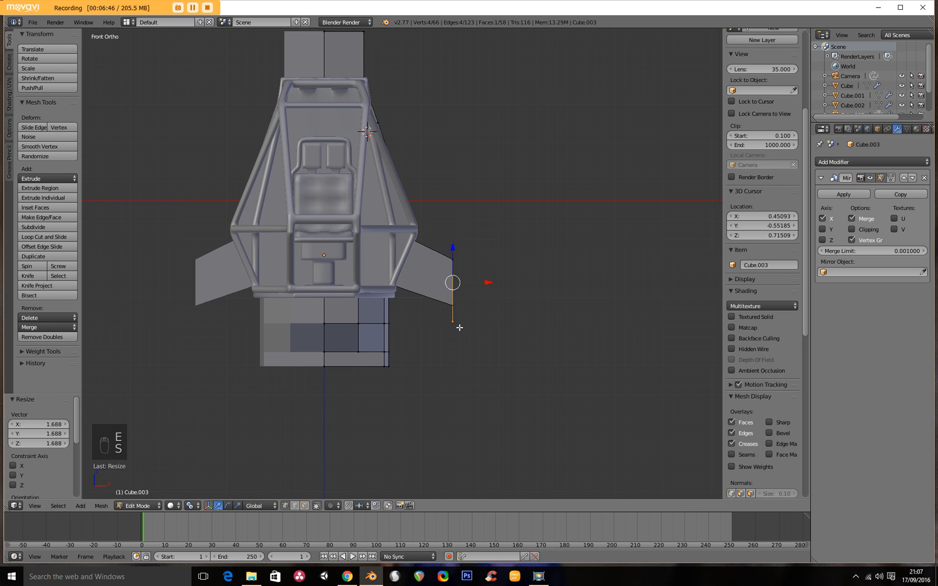
{"action": "key", "text": "e"}
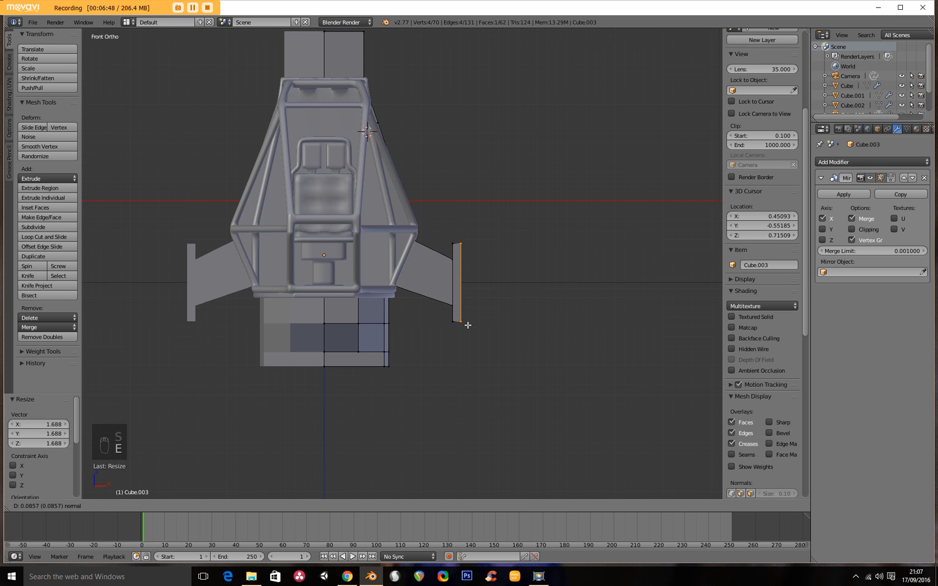
{"action": "left_click", "coordinate": [468, 325]}
Examine the side arms and end plates in Object Mode and return to editing the mesh from the front.
{"action": "middle_click_drag", "start_coordinate": [468, 324], "coordinate": [443, 330]}
{"action": "key", "text": "Tab"}
{"action": "middle_click_drag", "start_coordinate": [425, 310], "coordinate": [429, 282]}
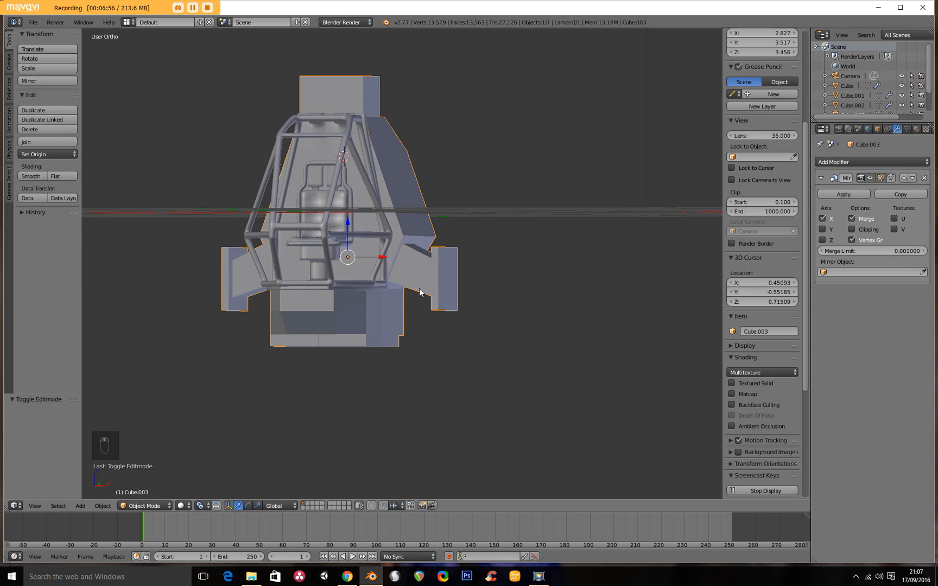
{"action": "key", "text": "KP_1"}
{"action": "scroll", "coordinate": [442, 272], "scroll_direction": "up", "scroll_amount": 2}
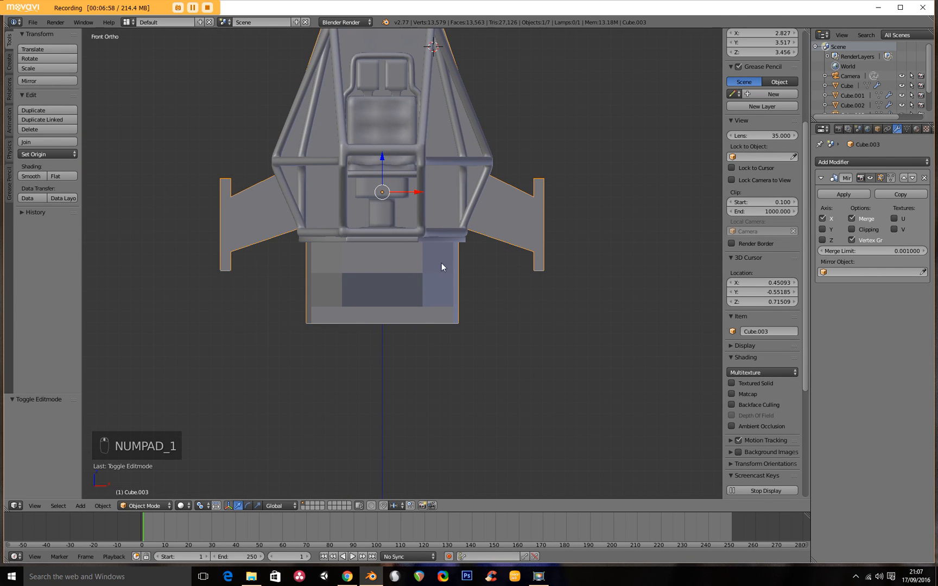
{"action": "key", "text": "Tab"}
{"action": "middle_click_drag", "start_coordinate": [431, 340], "coordinate": [394, 326]}
{"action": "key", "text": "KP_1"}
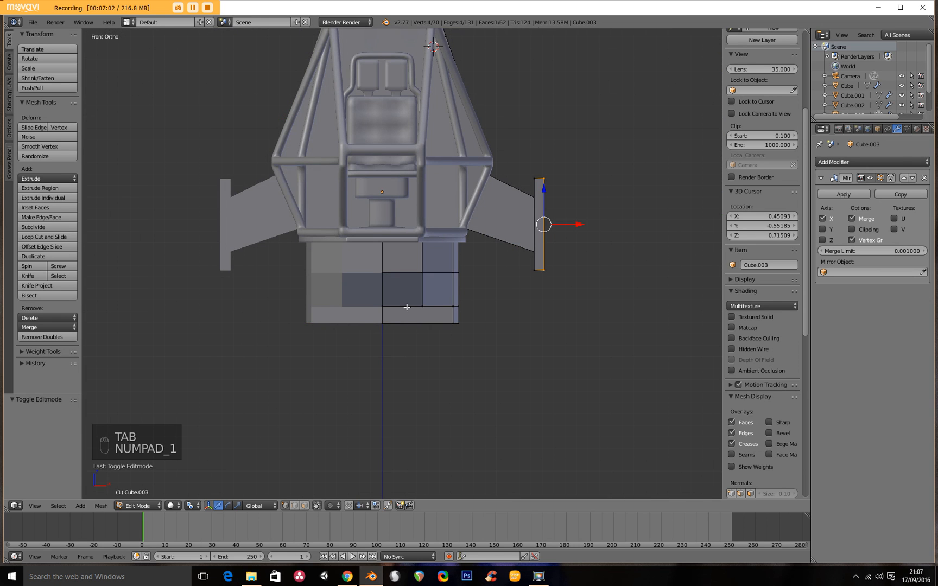
In wireframe, select the underfloor's lower outer vertices and move them about -0.209 along X.
{"action": "key", "text": "z"}
{"action": "key", "text": "a"}
{"action": "key", "text": "b"}
{"action": "left_click_drag", "start_coordinate": [408, 288], "coordinate": [492, 333]}
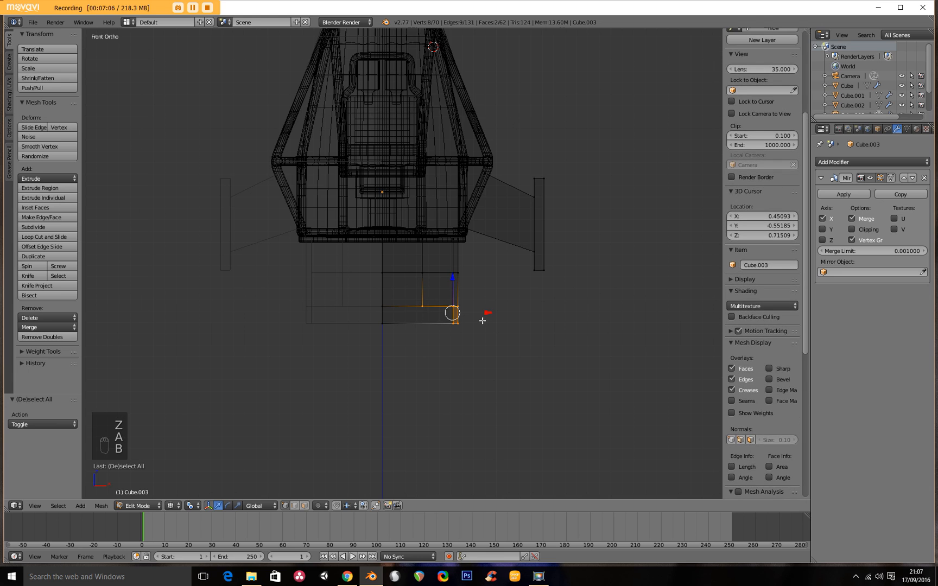
{"action": "key", "text": "g"}
{"action": "key", "text": "x"}
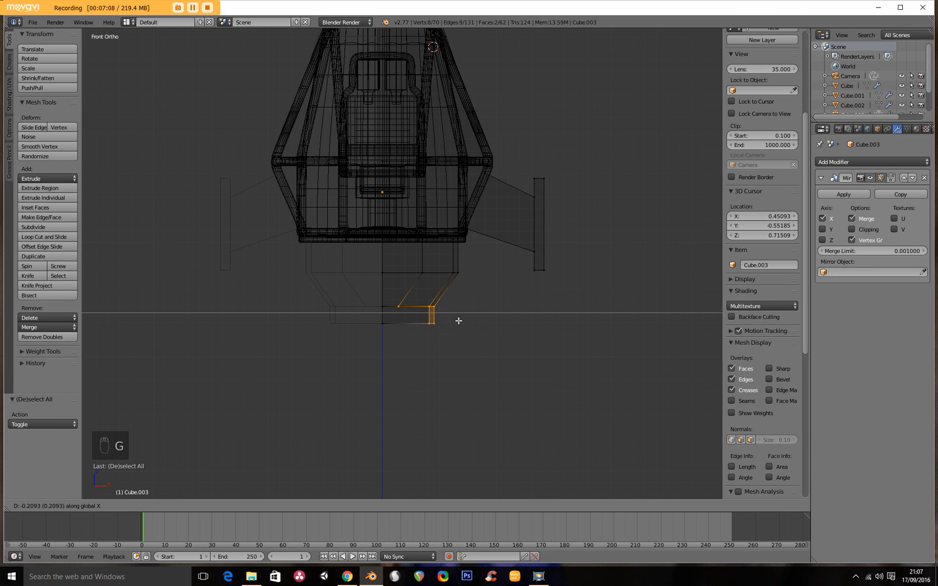
{"action": "left_click", "coordinate": [458, 322]}
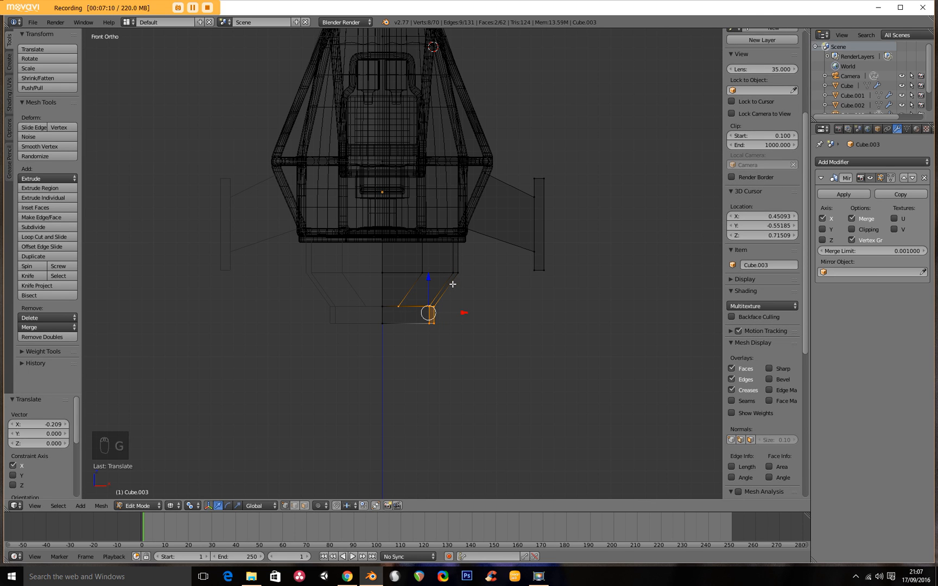
Select the outer vertices at the underfloor's middle level and move them about 0.098 along X.
{"action": "key", "text": "a"}
{"action": "key", "text": "b"}
{"action": "left_click_drag", "start_coordinate": [416, 263], "coordinate": [465, 284]}
{"action": "key", "text": "g"}
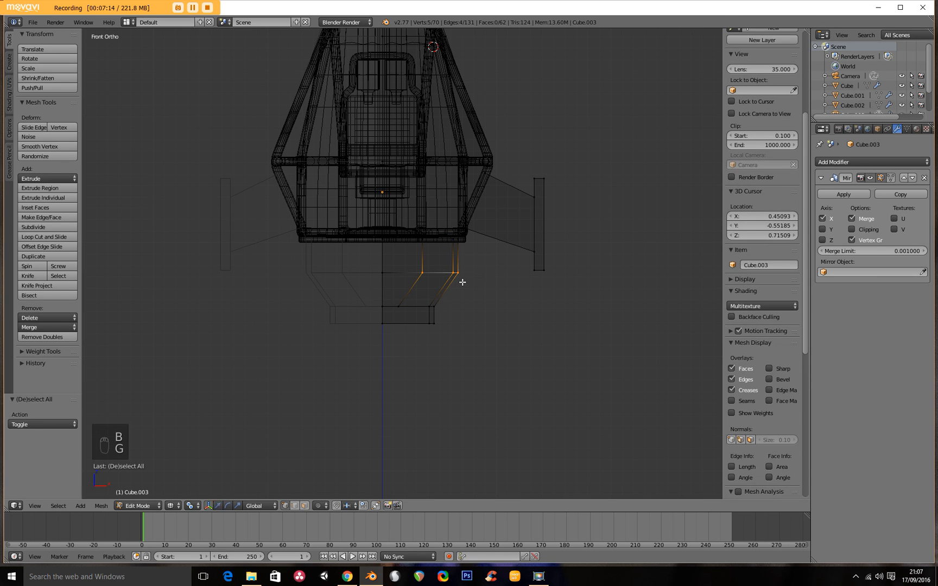
{"action": "key", "text": "x"}
{"action": "left_click", "coordinate": [474, 283]}
Add one centred vertical loop cut running through the roof block and the body half.
{"action": "middle_click_drag", "start_coordinate": [463, 270], "coordinate": [476, 224], "text": "shift"}
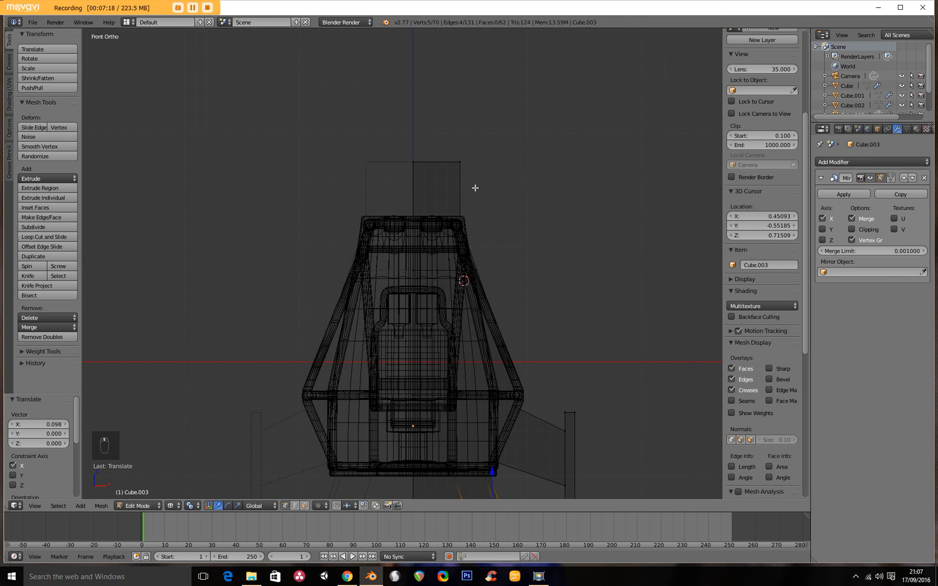
{"action": "key", "text": "a"}
{"action": "key", "text": "b"}
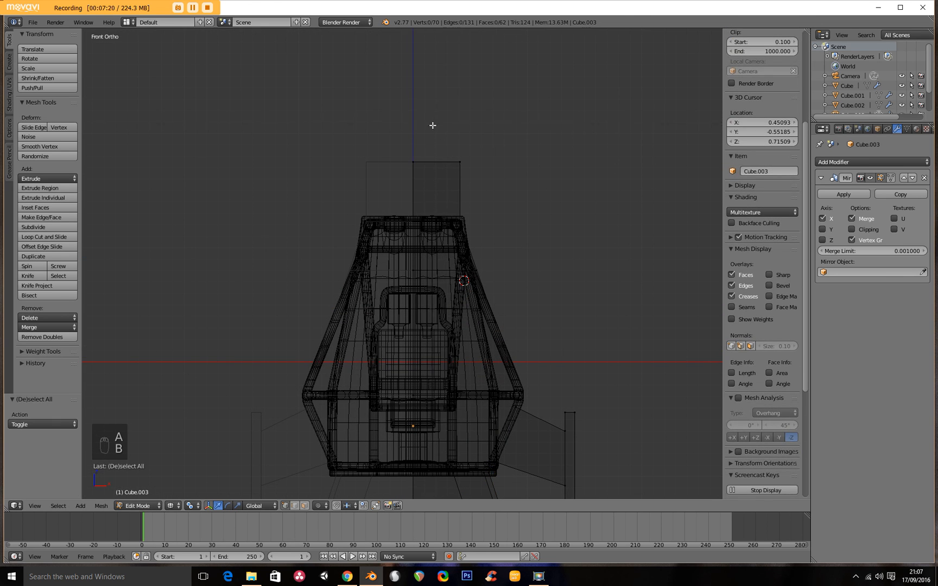
{"action": "key", "text": "ctrl+r"}
{"action": "left_click", "coordinate": [433, 147]}
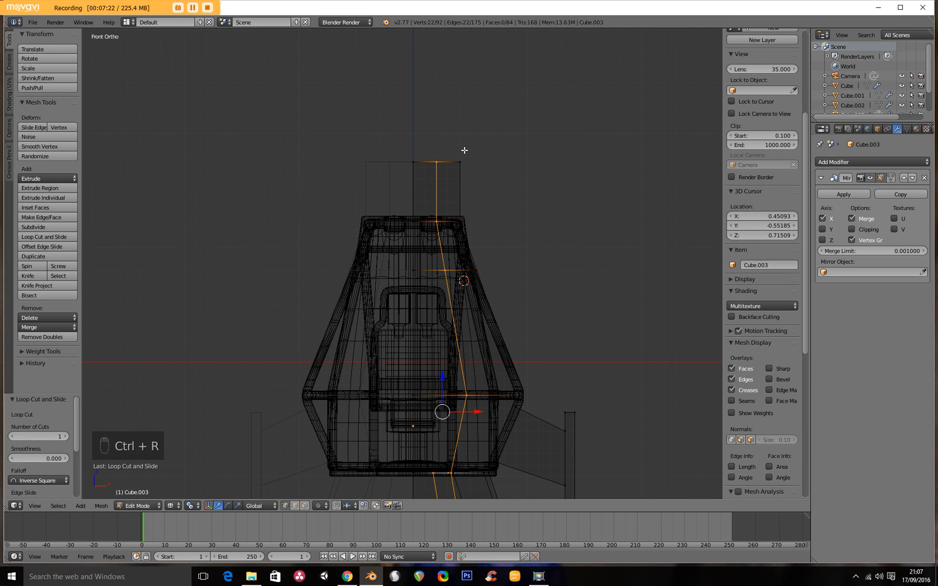
Select the roof block's outer top vertices, move them about -0.128 along X, and return to solid shading.
{"action": "key", "text": "b"}
{"action": "left_click_drag", "start_coordinate": [442, 139], "coordinate": [489, 189]}
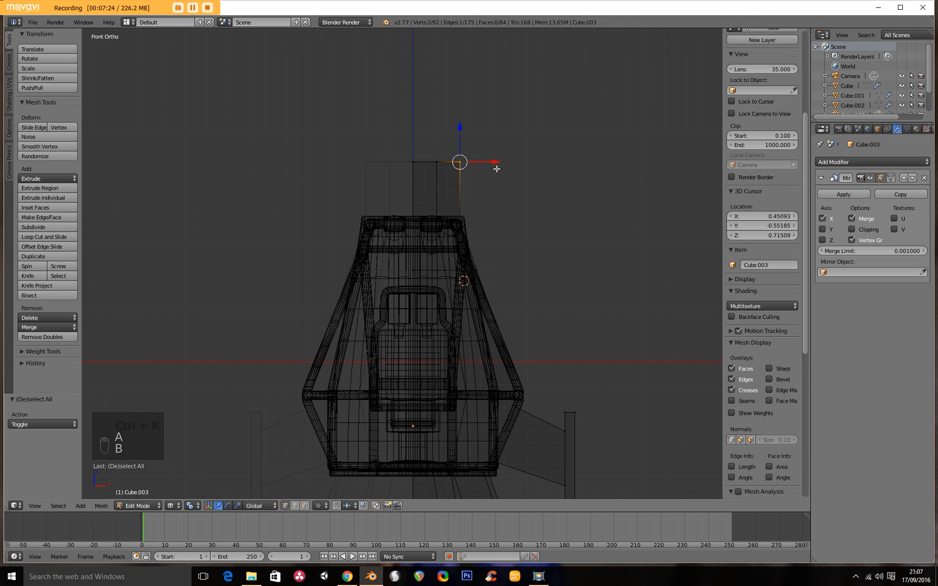
{"action": "key", "text": "g"}
{"action": "key", "text": "x"}
{"action": "left_click", "coordinate": [483, 170]}
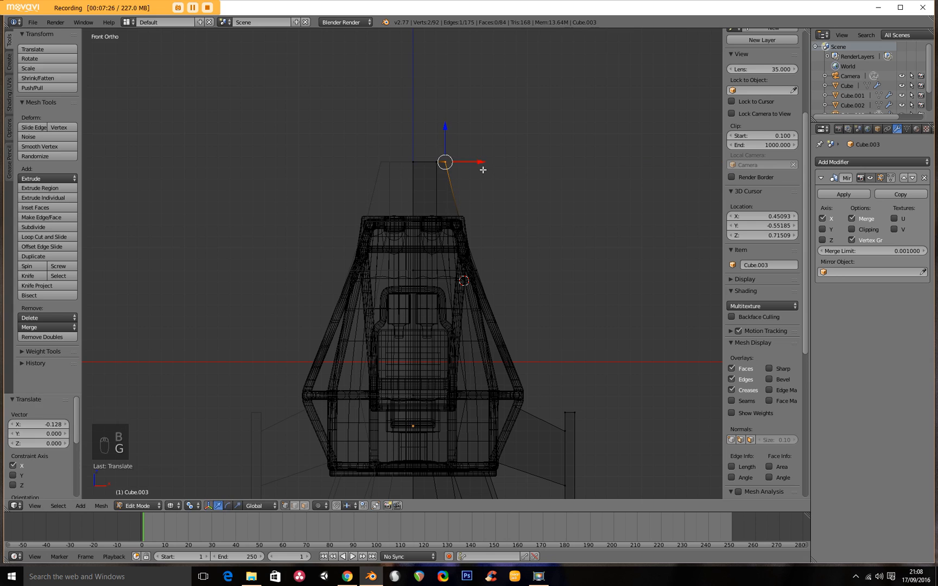
{"action": "scroll", "coordinate": [497, 216], "scroll_direction": "down", "scroll_amount": 2}
{"action": "key", "text": "z"}
Add three evenly spaced vertical loop cuts to each of the two strips on the body half's back.
{"action": "mouse_move", "coordinate": [507, 214]}
{"action": "middle_mouse_down"}
{"action": "mouse_move", "coordinate": [472, 233]}
{"action": "mouse_move", "coordinate": [451, 314]}
{"action": "mouse_move", "coordinate": [442, 280]}
{"action": "mouse_move", "coordinate": [443, 308]}
{"action": "middle_mouse_up"}
{"action": "middle_click_drag", "start_coordinate": [442, 308], "coordinate": [403, 377], "text": "shift"}
{"action": "scroll", "coordinate": [435, 195], "scroll_direction": "up", "scroll_amount": 4}
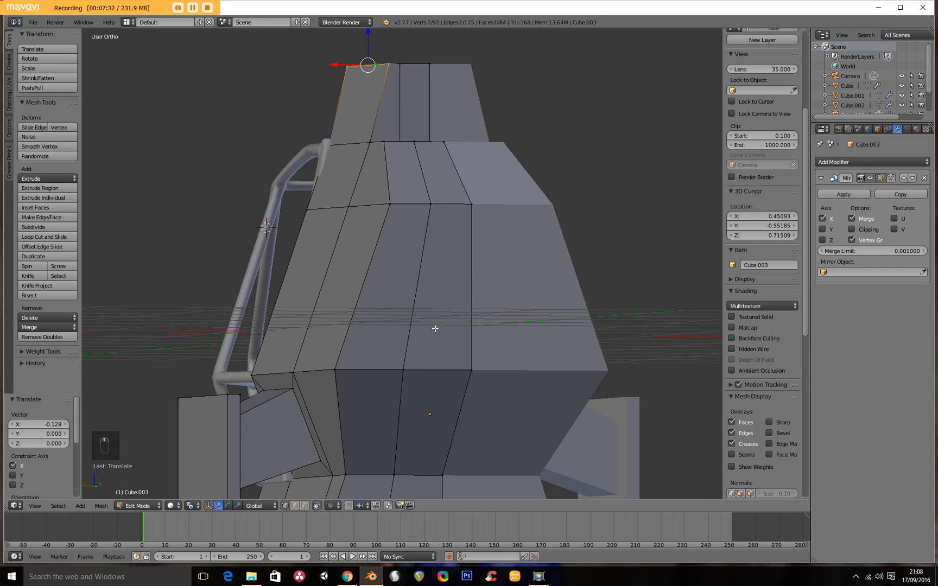
{"action": "key", "text": "ctrl+r"}
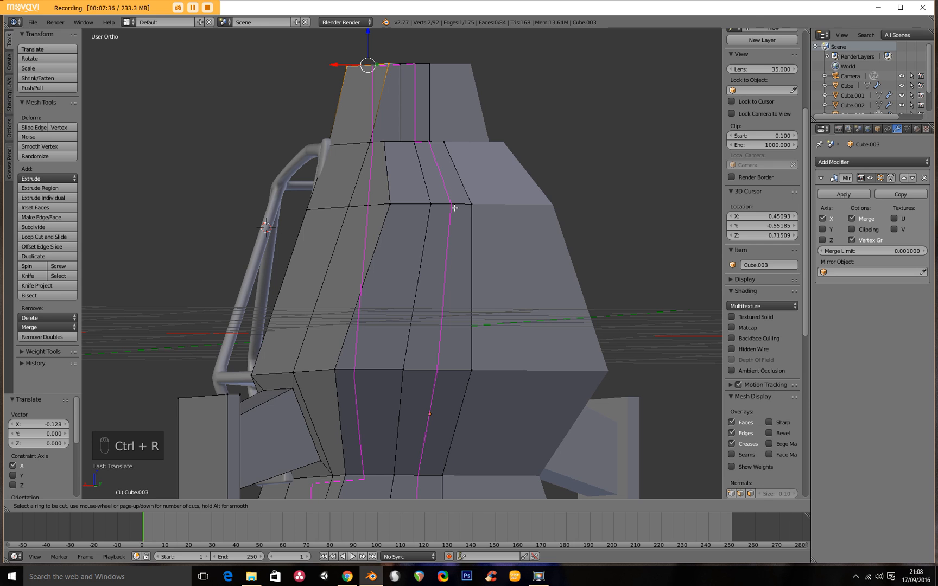
{"action": "scroll", "coordinate": [455, 208], "scroll_direction": "up", "scroll_amount": 1}
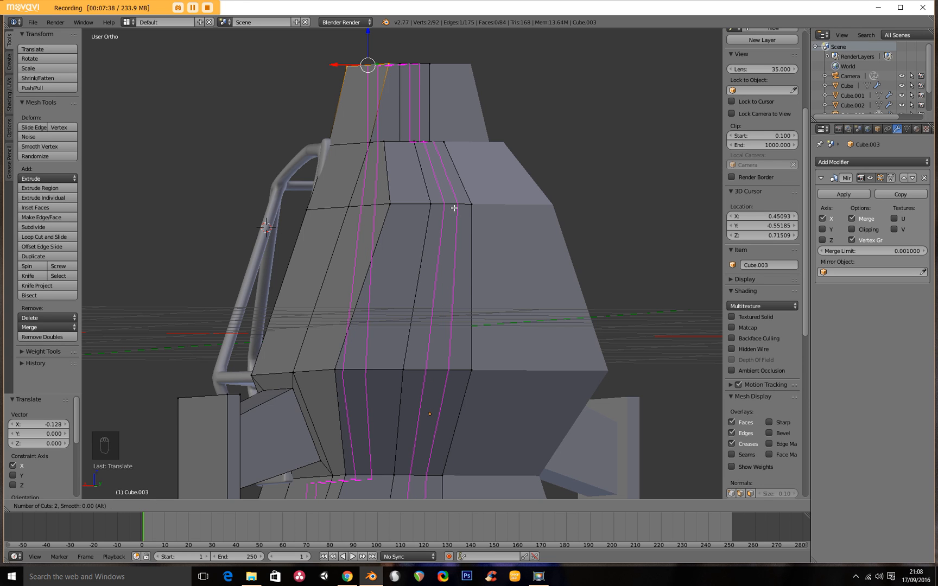
{"action": "scroll", "coordinate": [455, 208], "scroll_direction": "up", "scroll_amount": 1}
{"action": "left_click", "coordinate": [455, 208]}
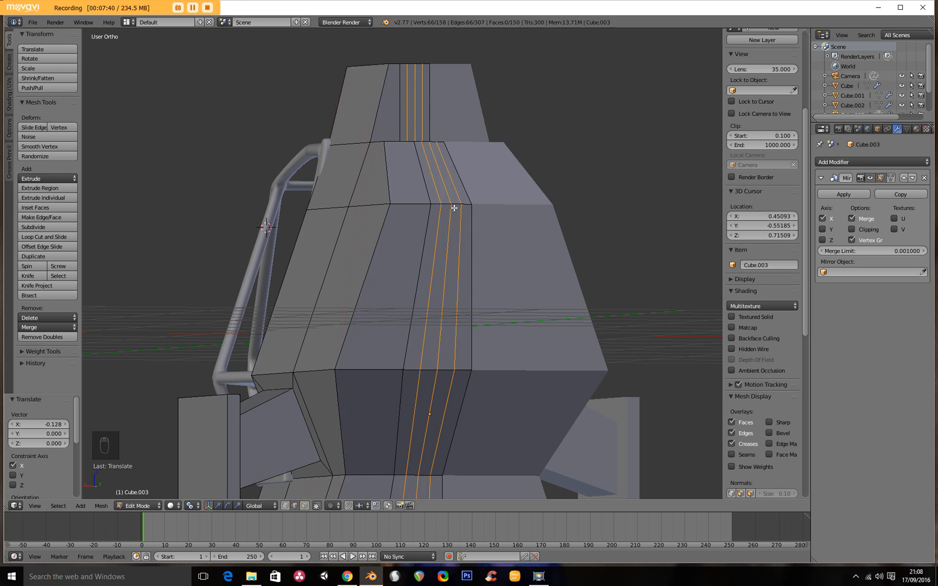
{"action": "right_click", "coordinate": [433, 208]}
{"action": "key", "text": "ctrl+r"}
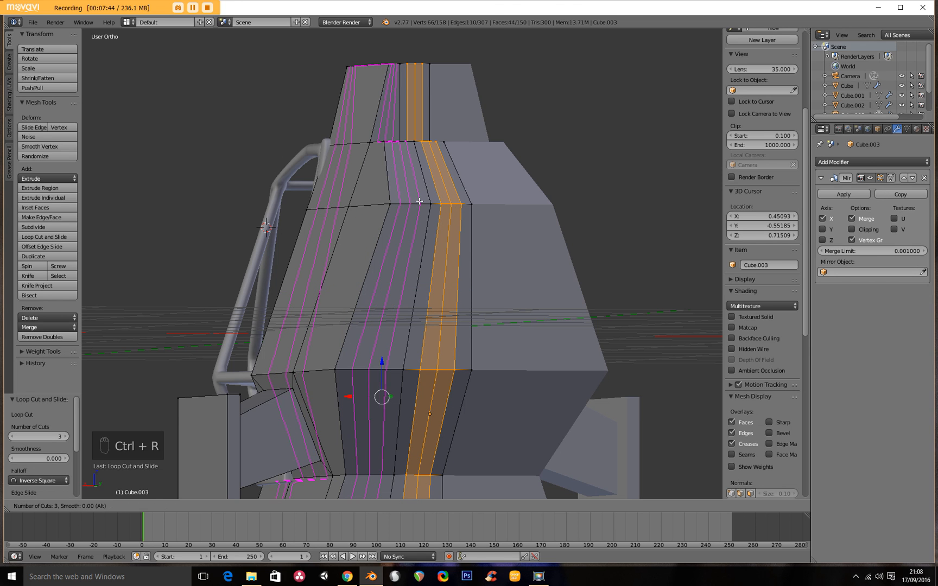
{"action": "left_click", "coordinate": [418, 199]}
{"action": "right_click", "coordinate": [392, 206]}
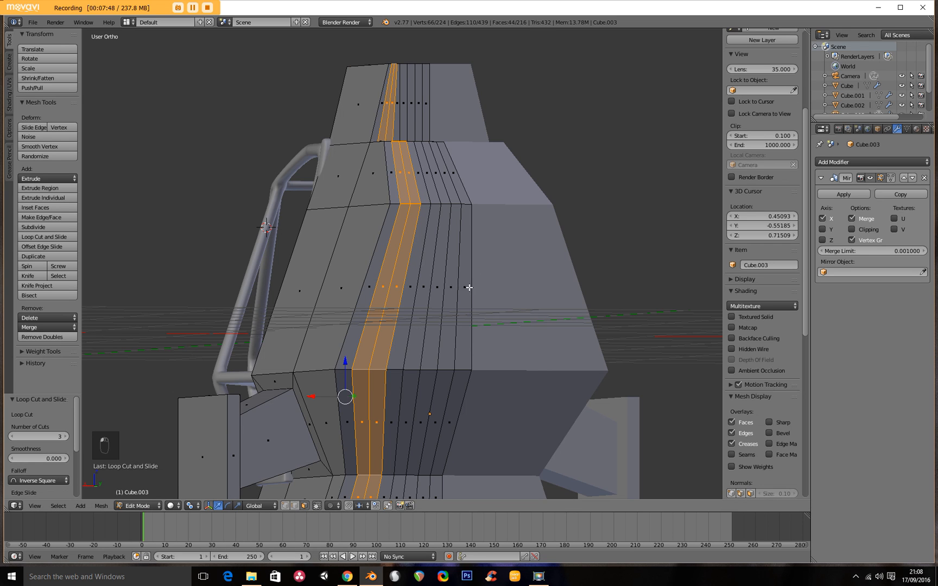
{"action": "right_click", "coordinate": [451, 283]}
{"action": "right_click", "coordinate": [428, 286], "text": "shift"}
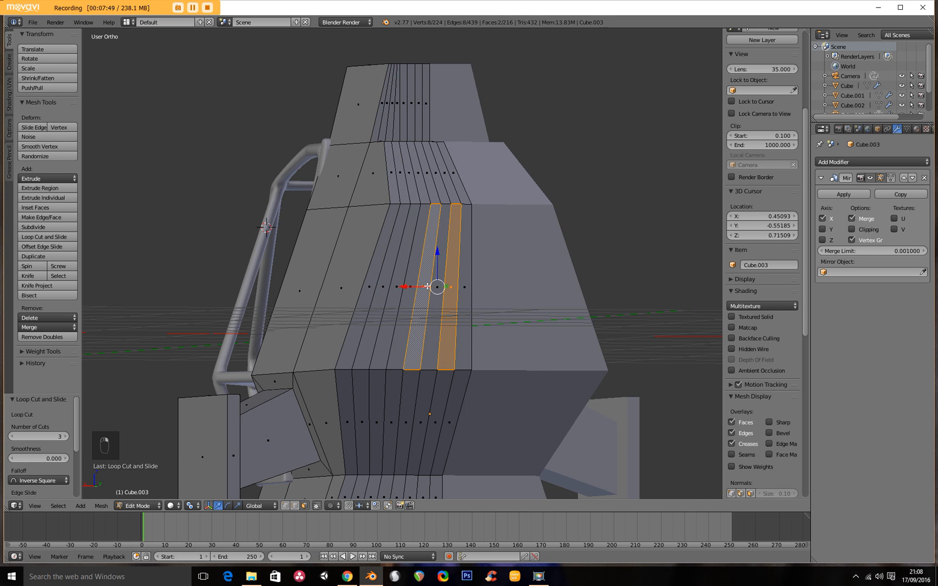
{"action": "right_click", "coordinate": [399, 287], "text": "shift"}
Add two horizontal loop cuts around the body half's large back section, one near its upper edge and one near its lower edge.
{"action": "middle_click_drag", "start_coordinate": [398, 287], "coordinate": [499, 328]}
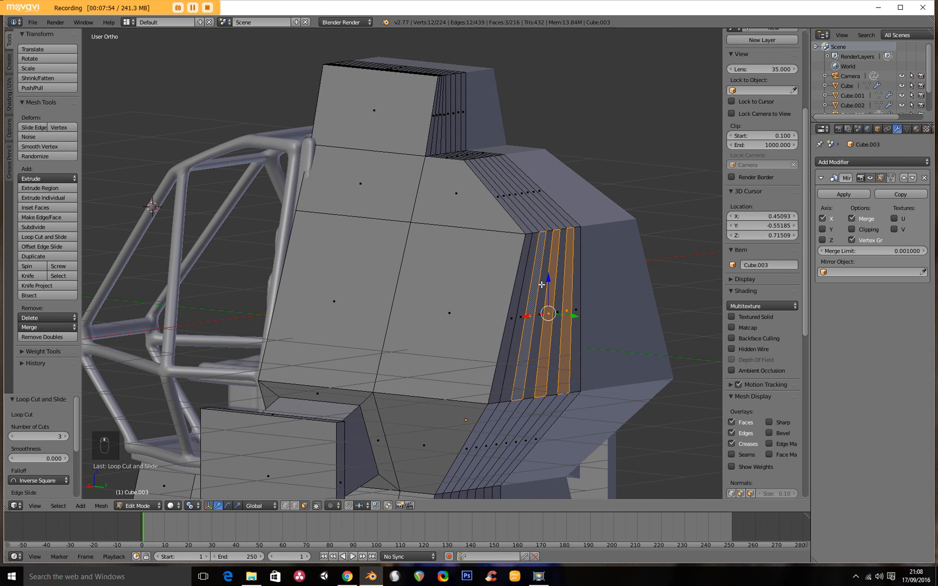
{"action": "key", "text": "ctrl+r"}
{"action": "left_click", "coordinate": [528, 217]}
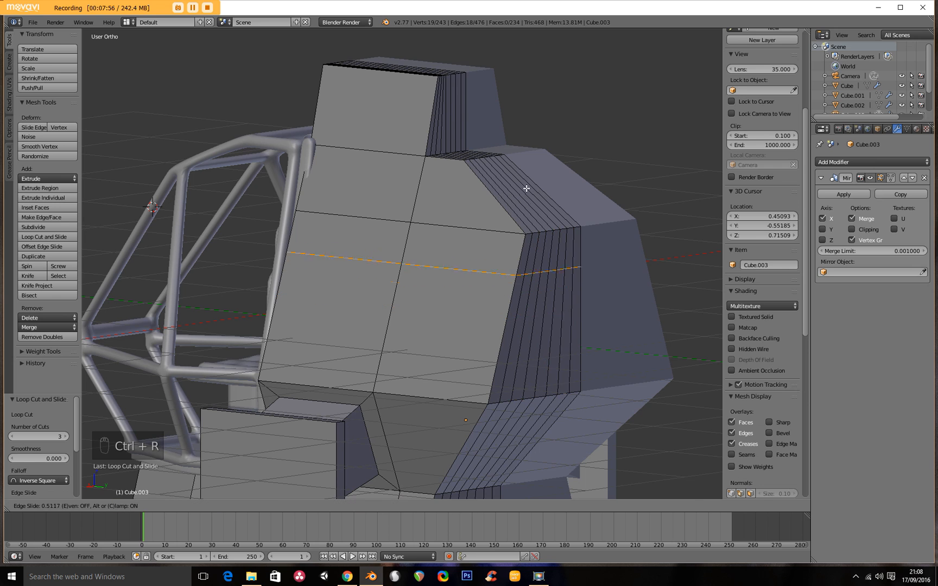
{"action": "left_click", "coordinate": [535, 198]}
{"action": "key", "text": "ctrl+r"}
{"action": "left_click", "coordinate": [513, 342]}
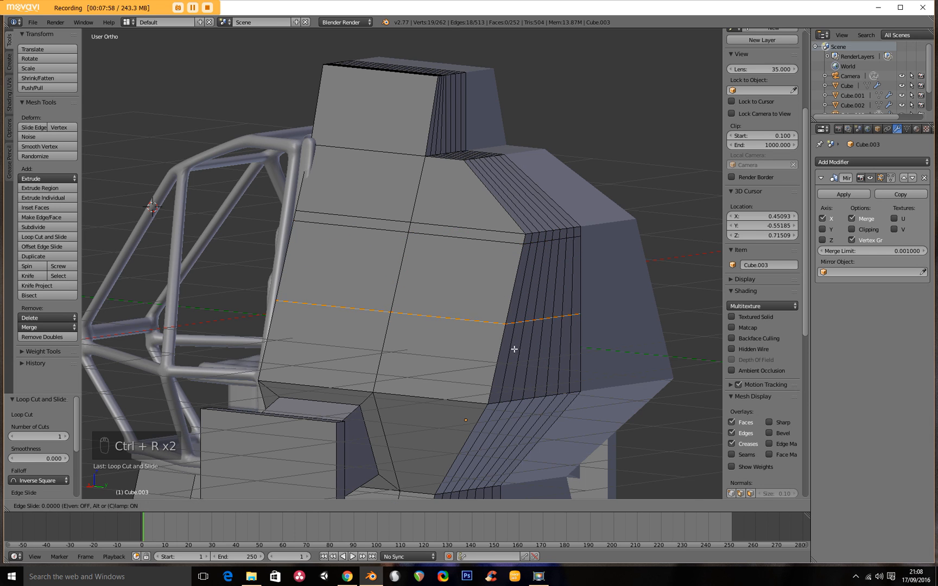
{"action": "left_click", "coordinate": [516, 413]}
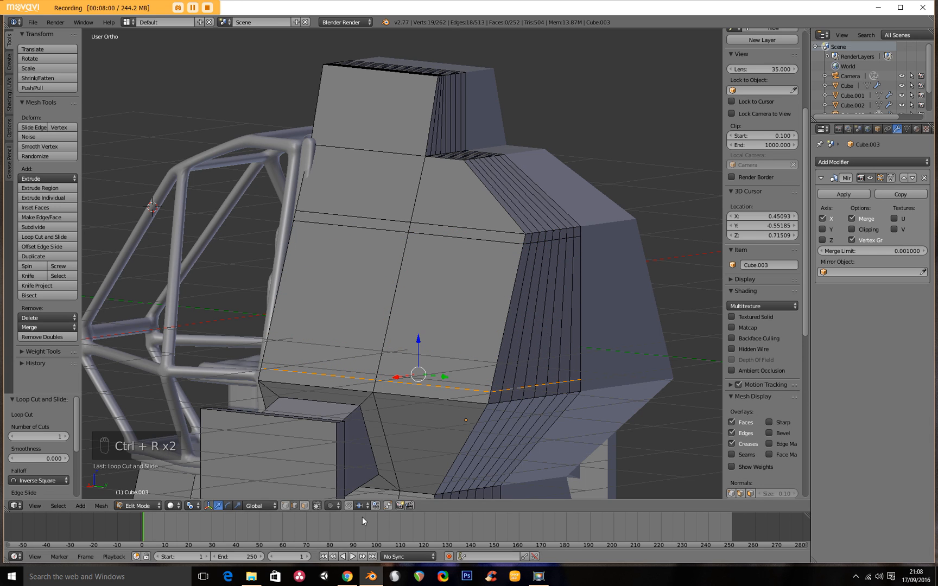
In face mode, select four alternating strips between the two new loops on the back and extrude them inward about 0.037 along Y.
{"action": "left_click", "coordinate": [304, 506]}
{"action": "middle_click_drag", "start_coordinate": [436, 358], "coordinate": [480, 305]}
{"action": "scroll", "coordinate": [407, 367], "scroll_direction": "up", "scroll_amount": 3}
{"action": "right_click", "coordinate": [543, 266]}
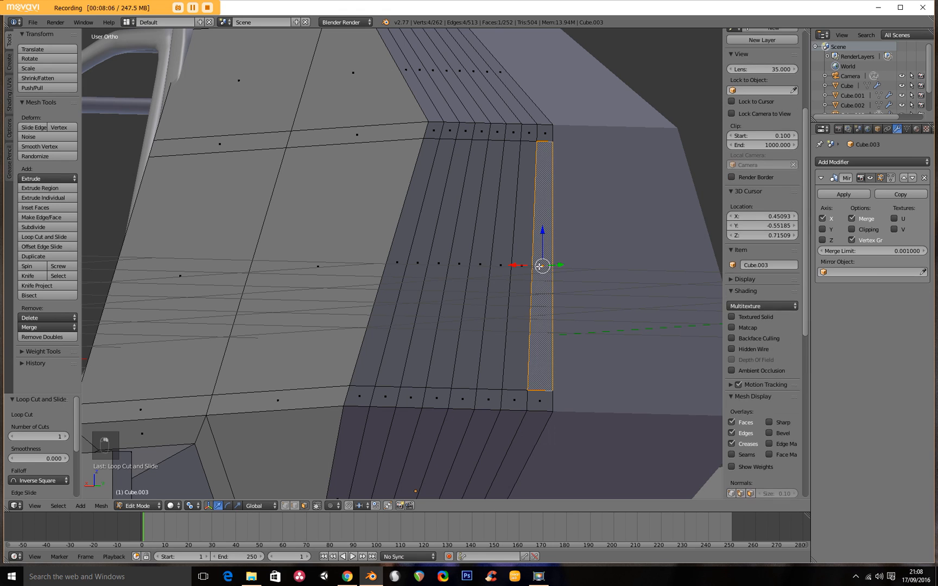
{"action": "right_click", "coordinate": [497, 270], "text": "shift"}
{"action": "right_click", "coordinate": [458, 269], "text": "shift"}
{"action": "right_click", "coordinate": [416, 269], "text": "shift"}
{"action": "middle_click_drag", "start_coordinate": [385, 302], "coordinate": [558, 320]}
{"action": "scroll", "coordinate": [471, 282], "scroll_direction": "down", "scroll_amount": 3}
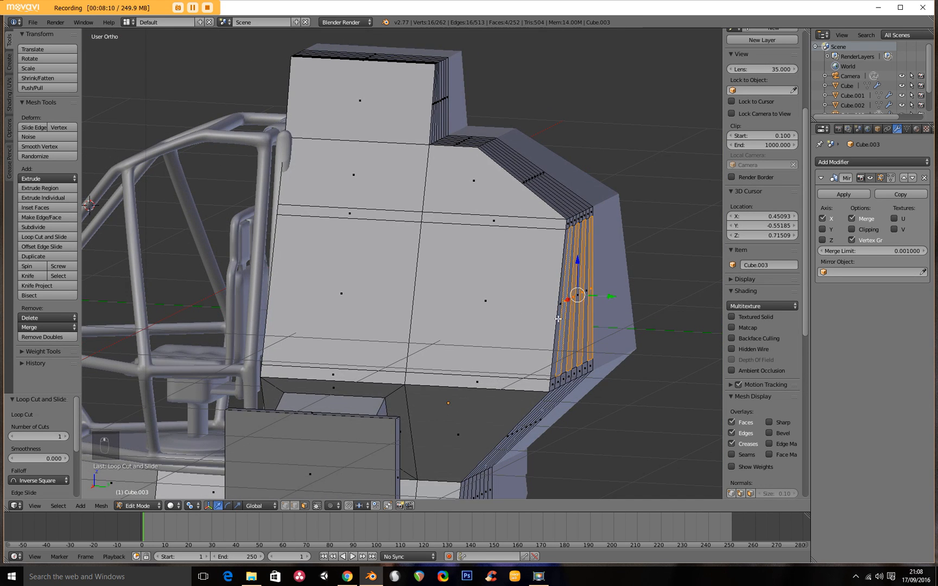
{"action": "key", "text": "e"}
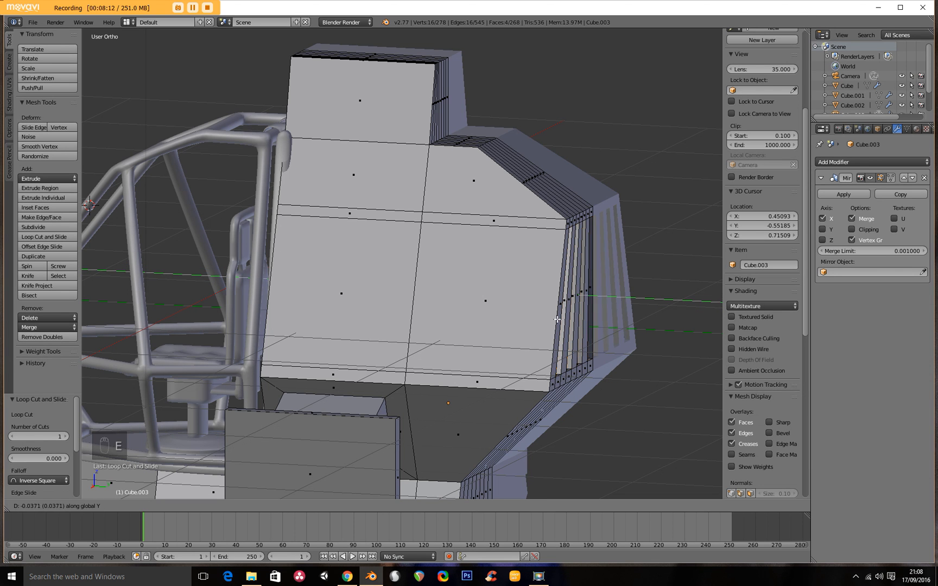
{"action": "left_click", "coordinate": [547, 319]}
Leave edit mode and inspect the recessed slats on the mirrored back from several angles.
{"action": "scroll", "coordinate": [556, 304], "scroll_direction": "down", "scroll_amount": 3}
{"action": "key", "text": "Tab"}
{"action": "middle_click_drag", "start_coordinate": [526, 293], "coordinate": [444, 274]}
{"action": "scroll", "coordinate": [440, 311], "scroll_direction": "up", "scroll_amount": 4}
{"action": "scroll", "coordinate": [390, 251], "scroll_direction": "down", "scroll_amount": 5}
{"action": "middle_click_drag", "start_coordinate": [390, 251], "coordinate": [423, 293]}
{"action": "scroll", "coordinate": [423, 293], "scroll_direction": "up", "scroll_amount": 3}
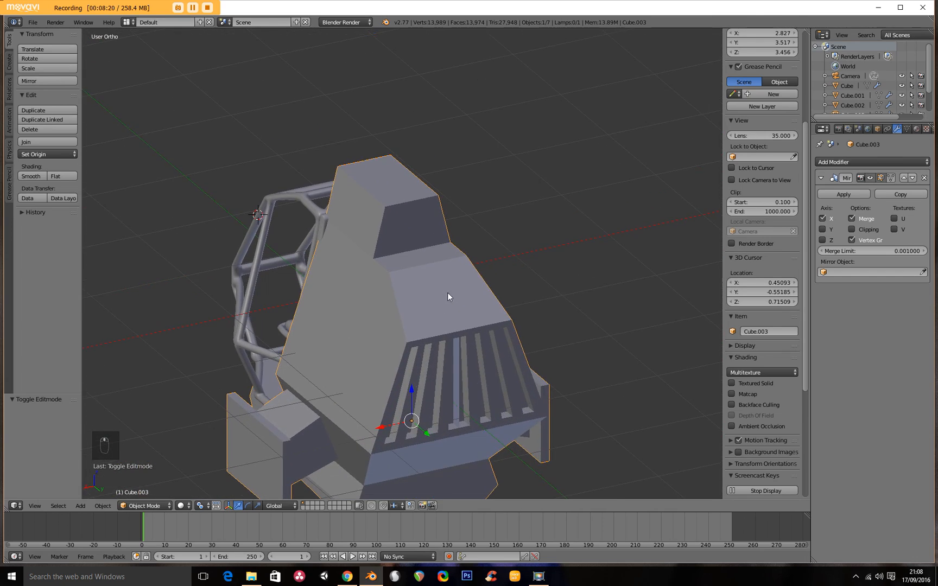
Select four alternating strips on the sloped section above the slats, extrude them inward and scale the extruded faces to about 0.742.
{"action": "key", "text": "Tab"}
{"action": "scroll", "coordinate": [437, 306], "scroll_direction": "up", "scroll_amount": 2}
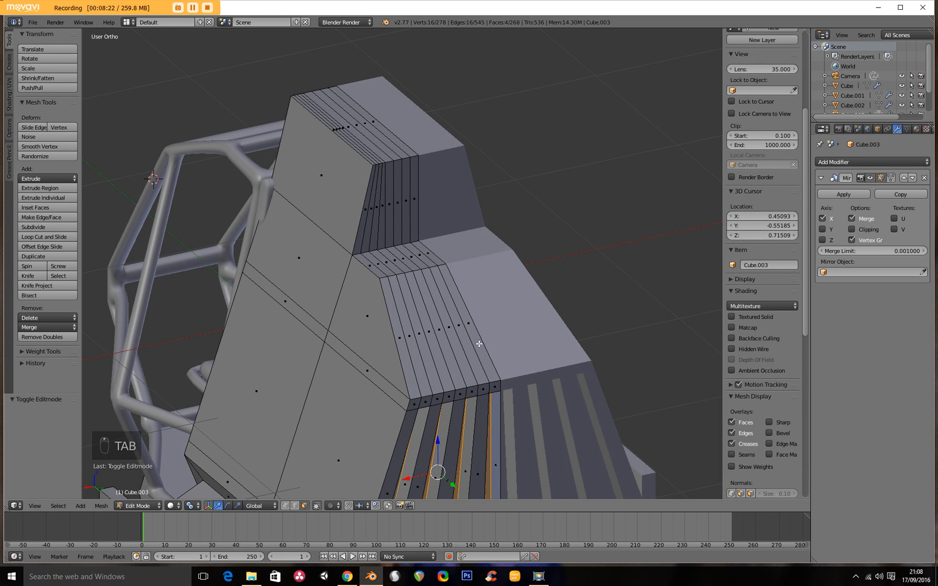
{"action": "right_click", "coordinate": [468, 323]}
{"action": "right_click", "coordinate": [447, 327], "text": "shift"}
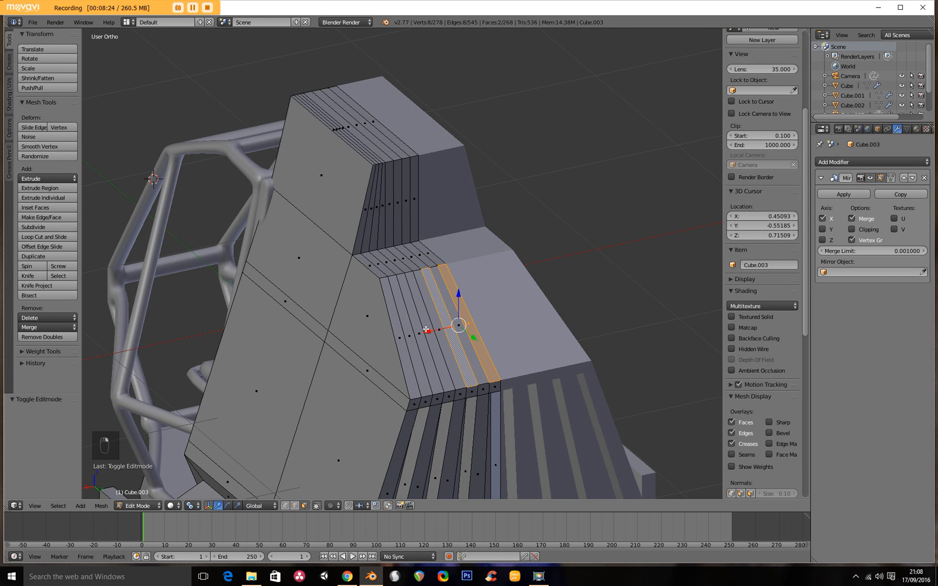
{"action": "right_click", "coordinate": [424, 322], "text": "shift"}
{"action": "right_click", "coordinate": [408, 334], "text": "shift"}
{"action": "middle_click_drag", "start_coordinate": [408, 334], "coordinate": [504, 328]}
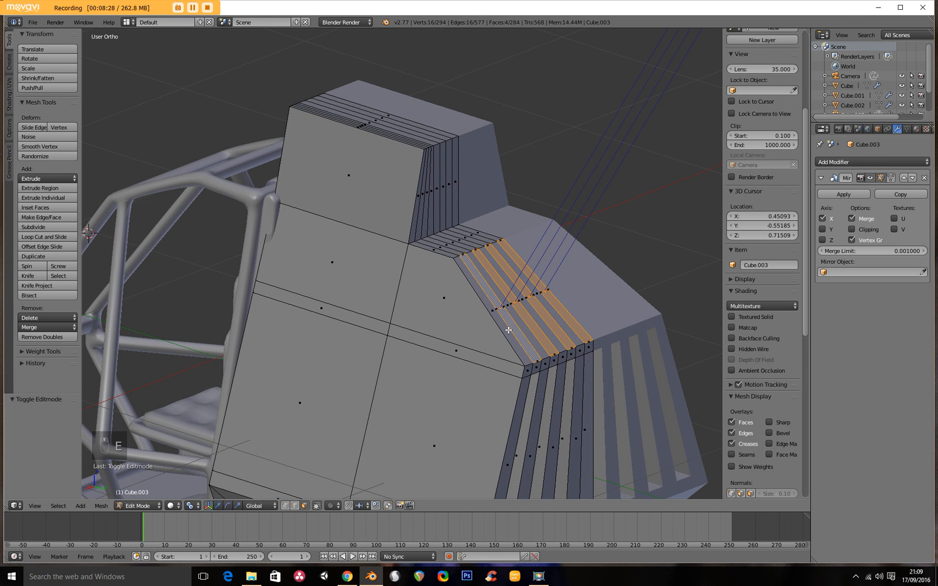
{"action": "key", "text": "e"}
{"action": "left_click", "coordinate": [500, 340]}
{"action": "key", "text": "s"}
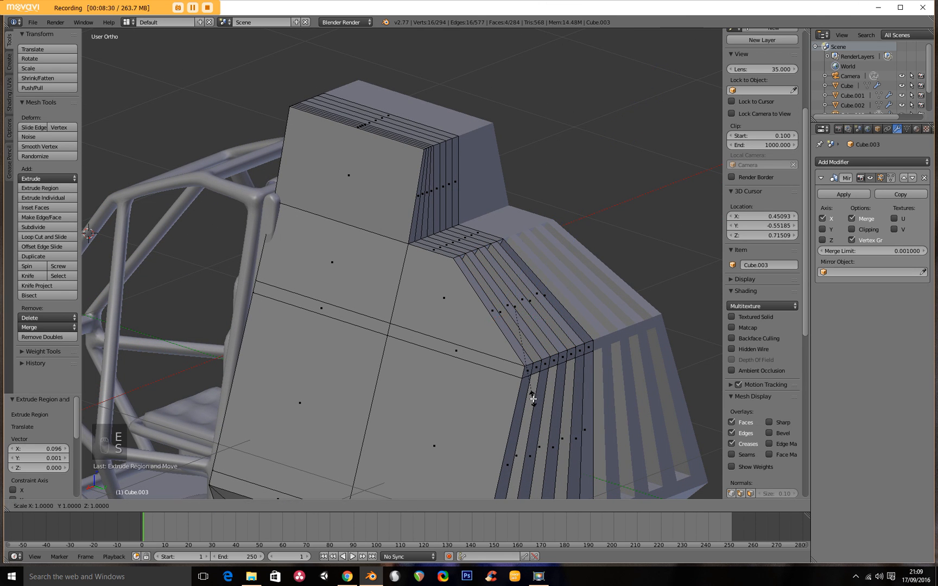
{"action": "left_click", "coordinate": [518, 376]}
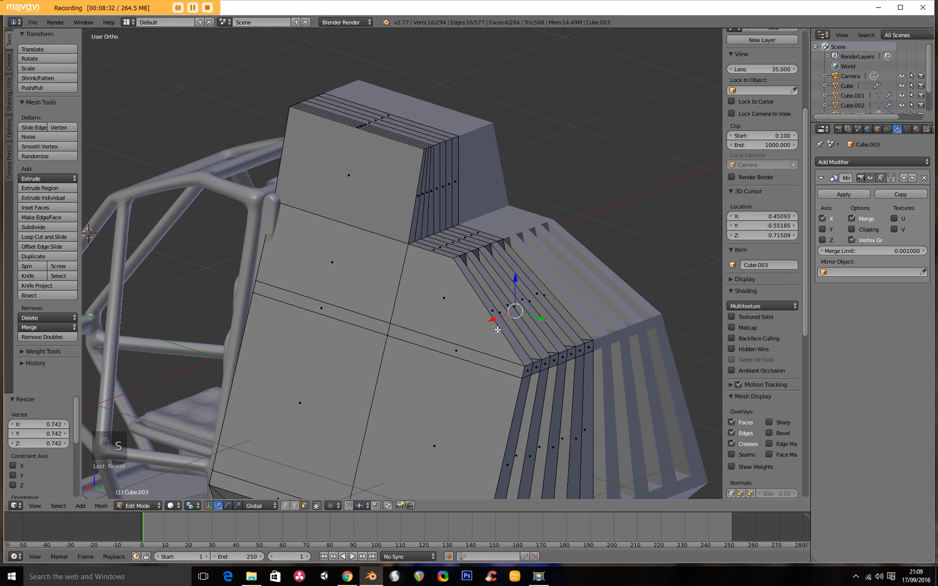
Return to object mode and examine the whole model in the front orthographic view.
{"action": "scroll", "coordinate": [434, 304], "scroll_direction": "down", "scroll_amount": 4}
{"action": "middle_click_drag", "start_coordinate": [434, 304], "coordinate": [404, 307]}
{"action": "key", "text": "Tab"}
{"action": "key", "text": "KP_1"}
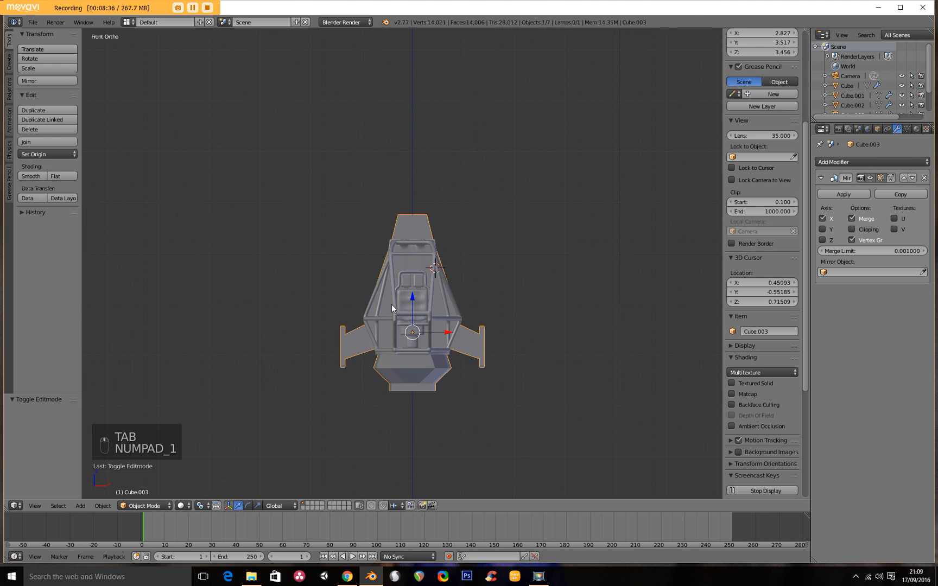
{"action": "scroll", "coordinate": [355, 289], "scroll_direction": "down", "scroll_amount": 4, "text": "shift"}
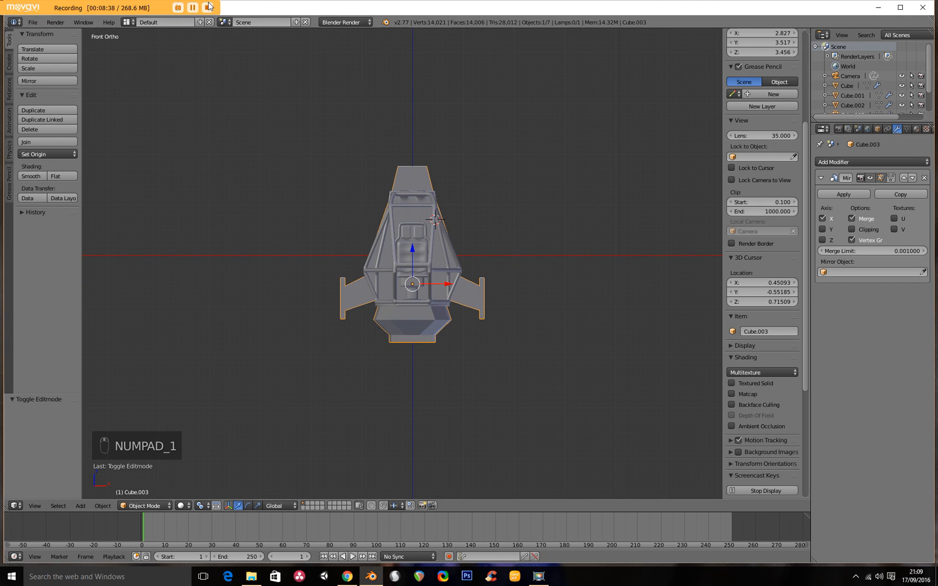